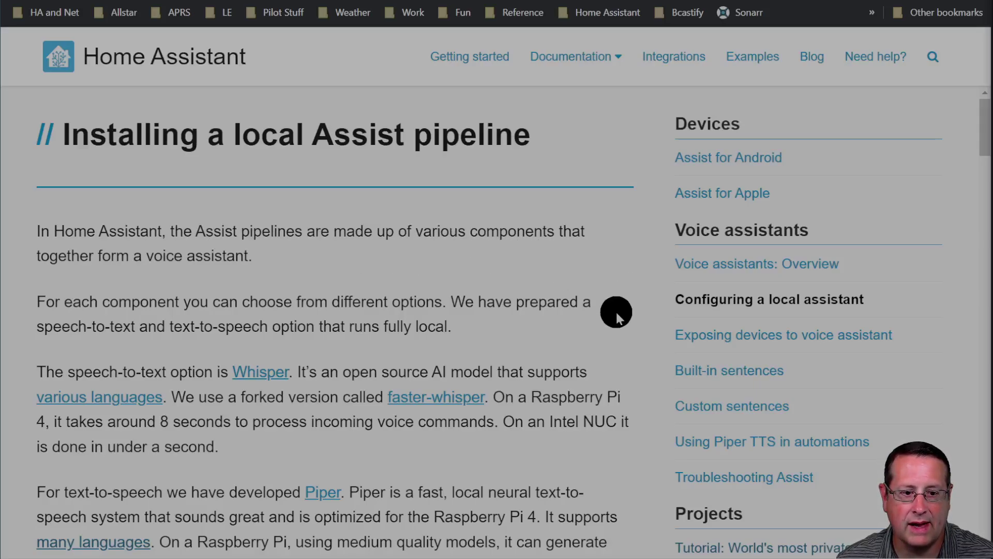
Skim the introduction of the local Assist pipeline guide and check the Whisper add-on's details in the Add-on Store.
scroll(610, 321, "down", 4)
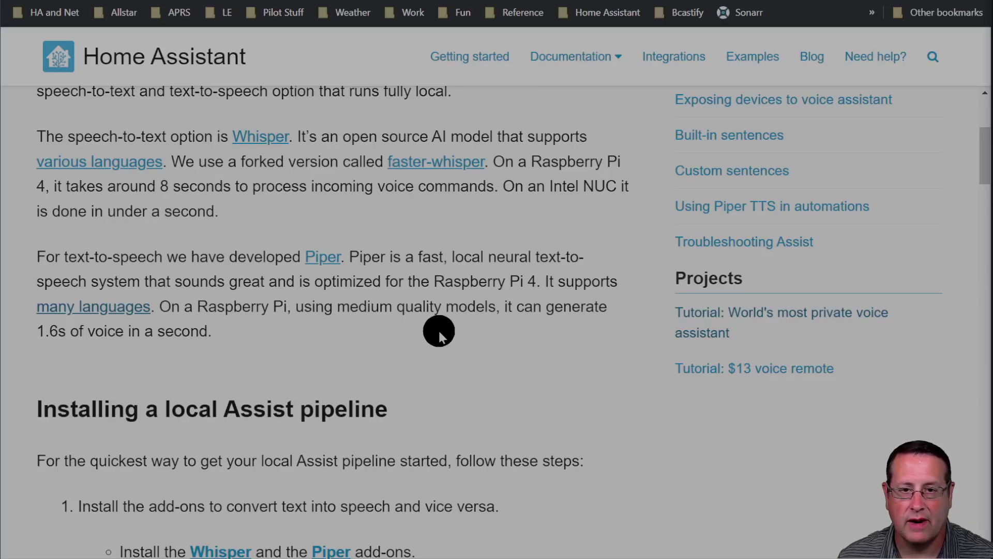
scroll(506, 298, "down", 2)
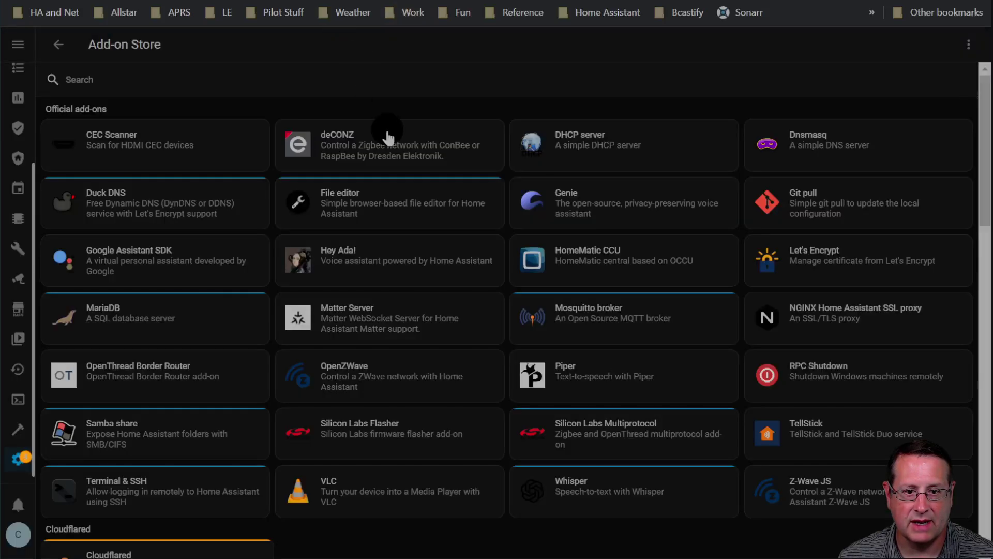
left_click(217, 79)
type("whi")
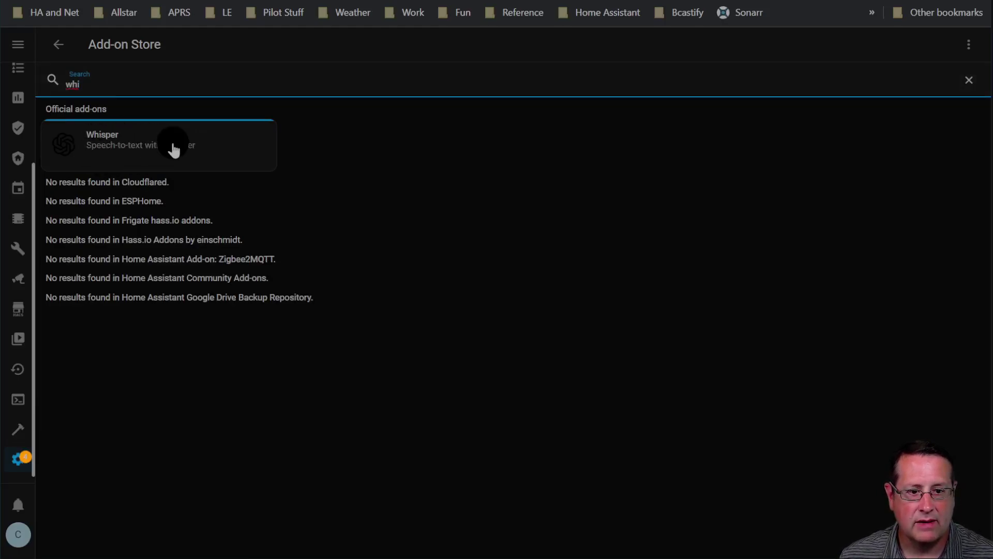
key("ctrl+0")
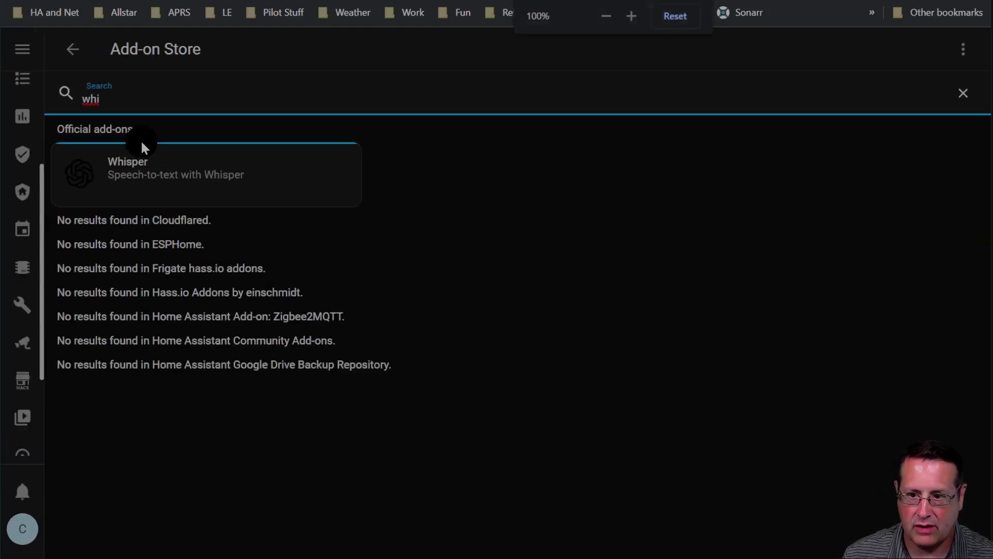
left_click(168, 171)
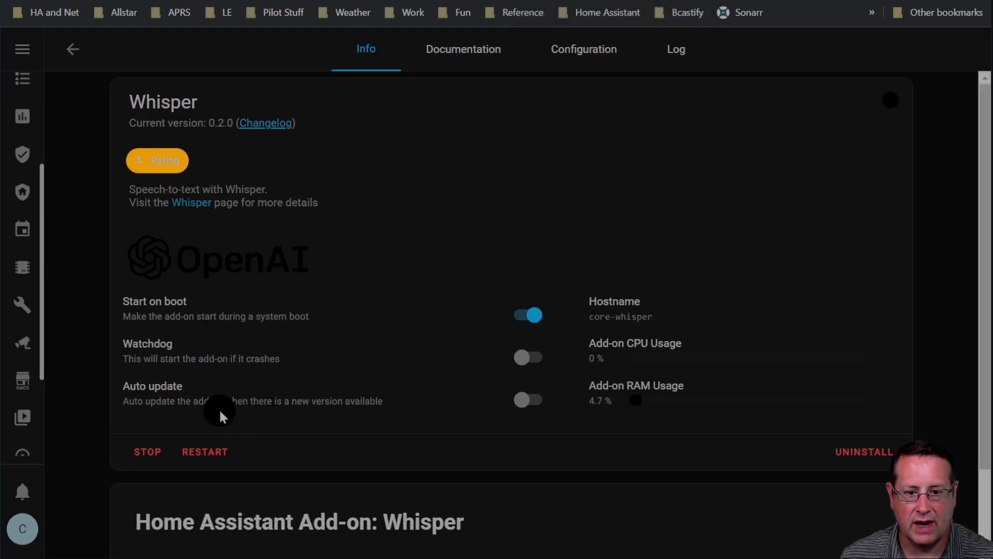
left_click(72, 49)
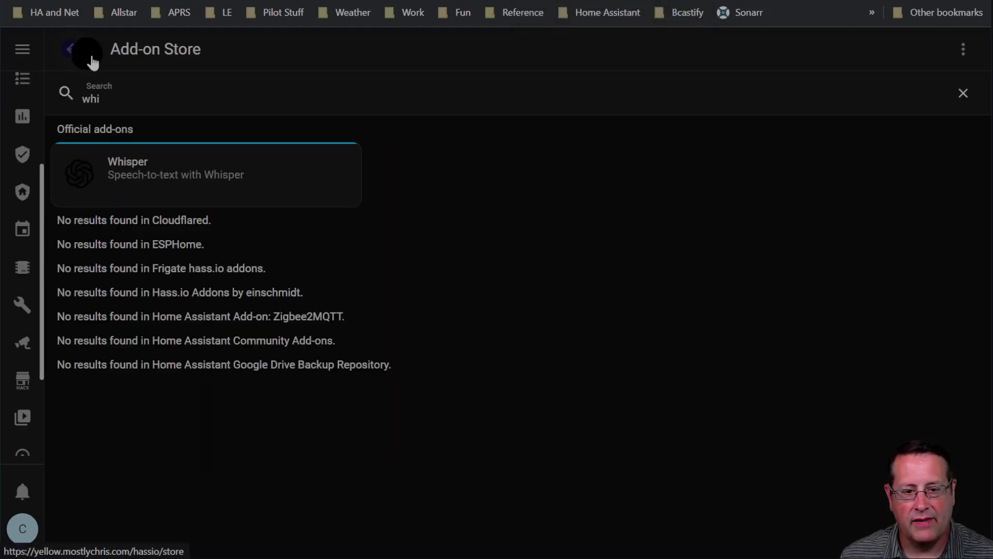
Find the Piper add-on in the Add-on Store, install it and start it.
double_click(122, 101)
type("p")
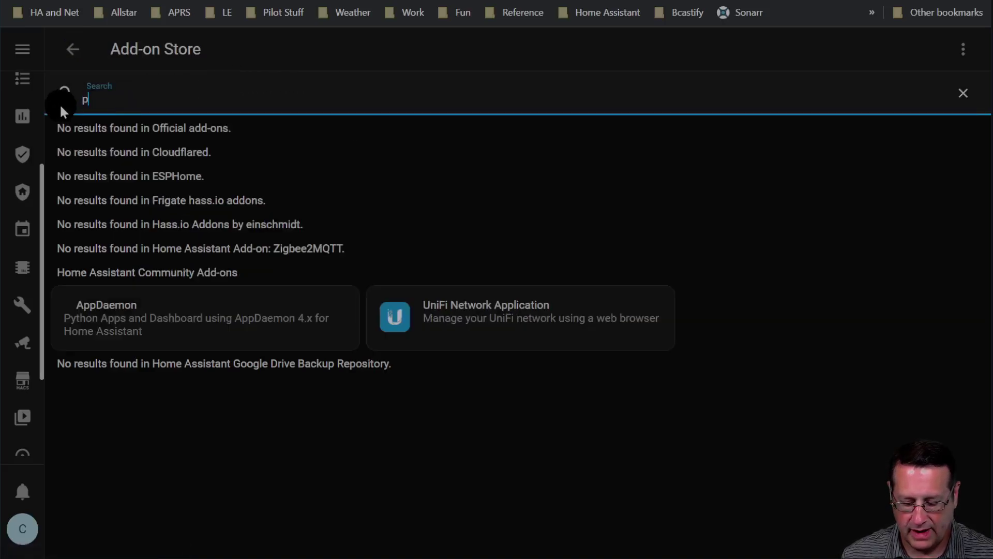
type("iper")
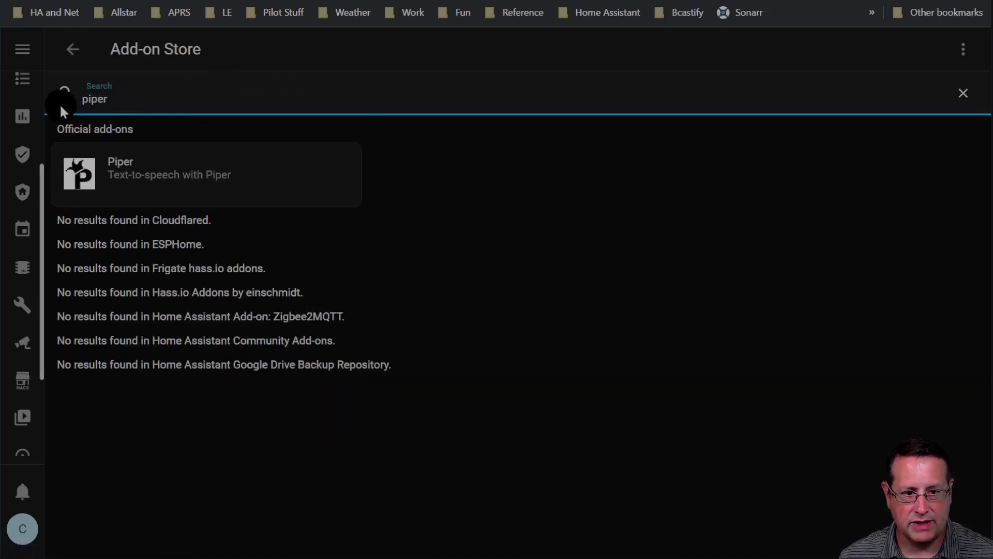
left_click(159, 183)
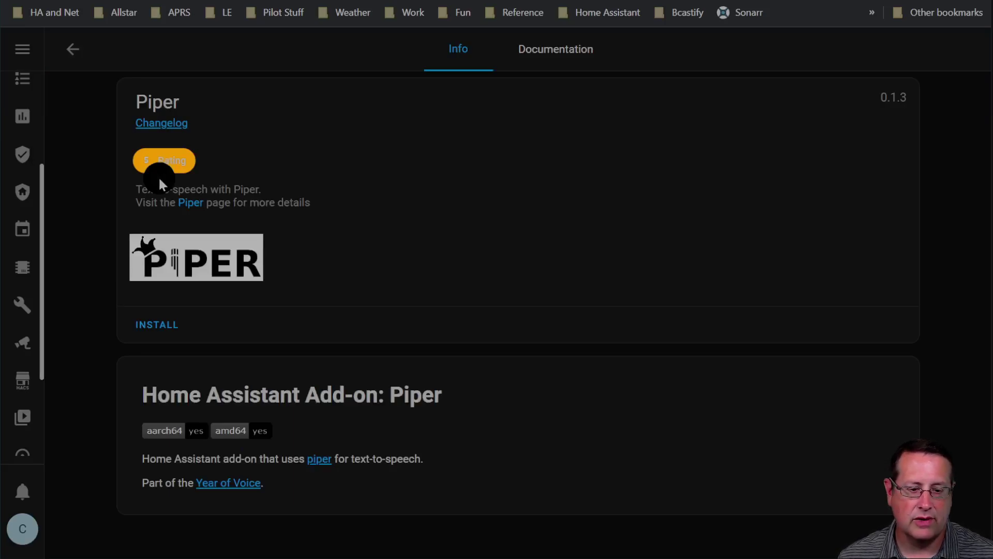
left_click(164, 324)
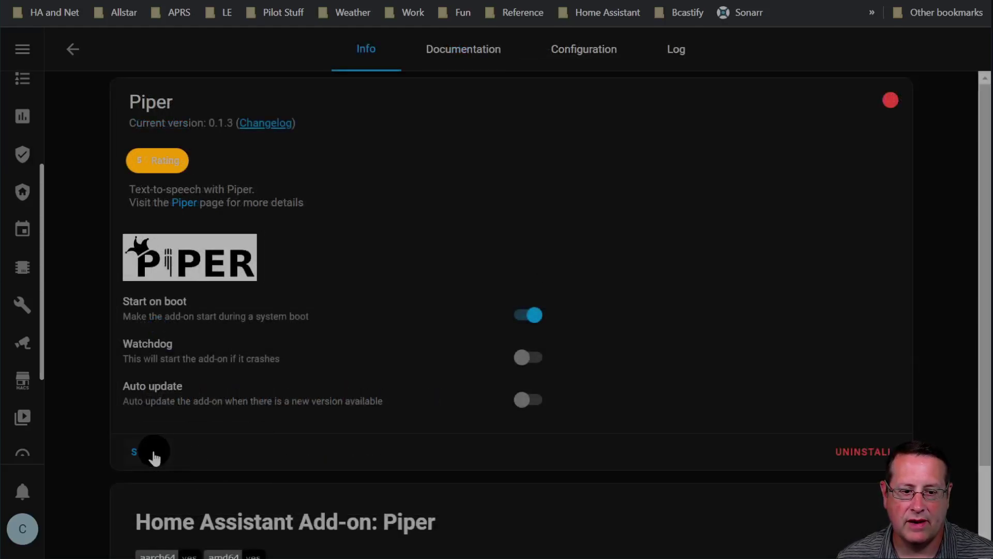
left_click(154, 456)
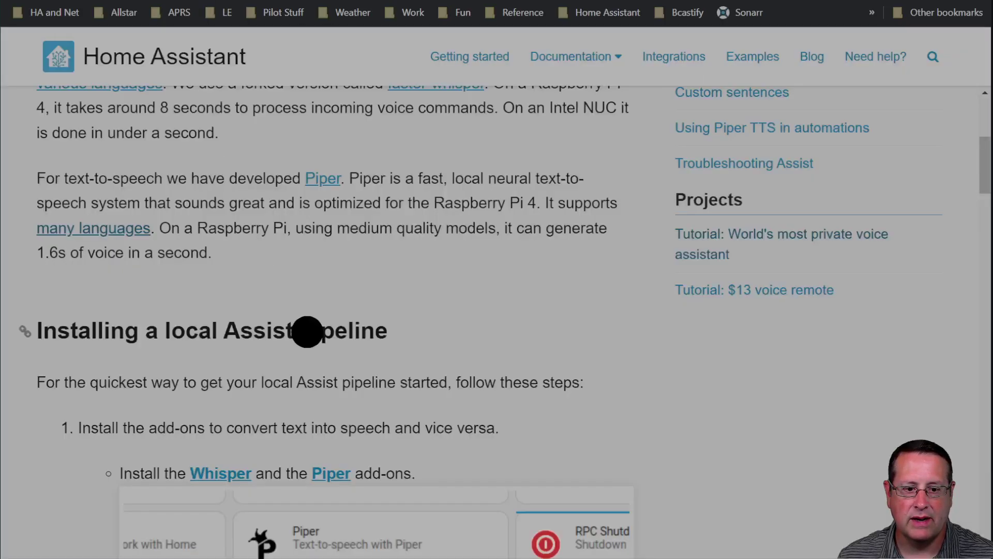
Read the guide's instructions on starting the add-ons and configuring Piper and Whisper through the Wyoming integration.
scroll(308, 331, "down", 20)
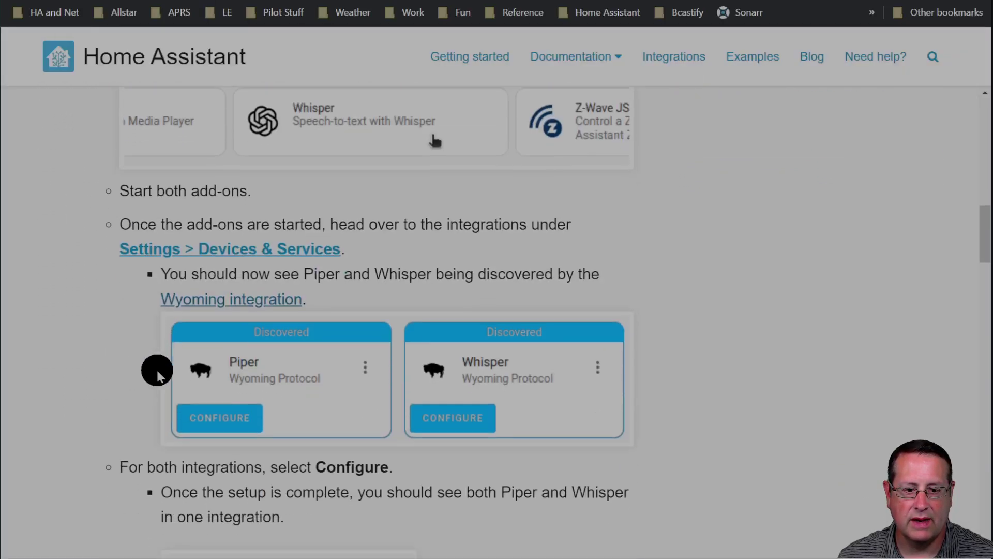
scroll(224, 304, "up", 3)
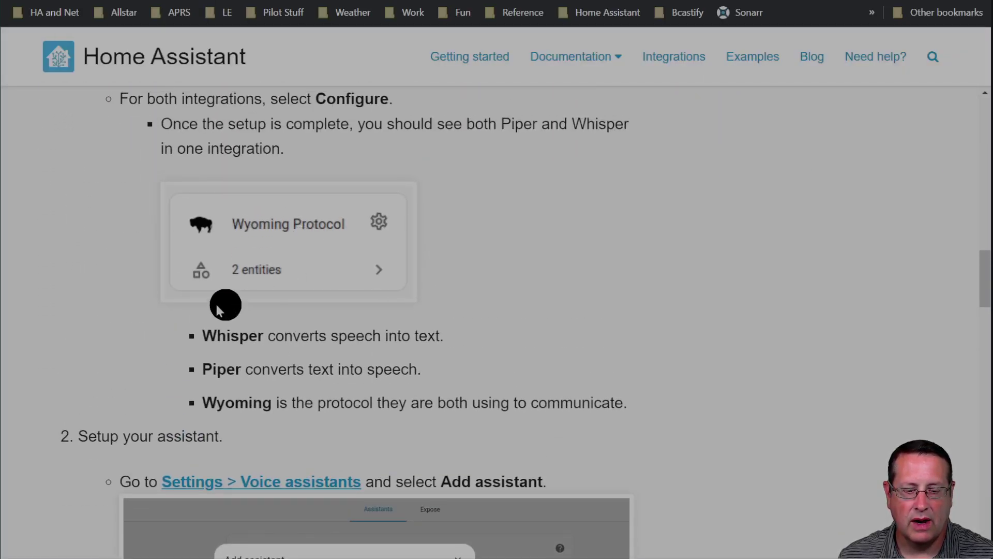
scroll(135, 313, "down", 5)
scroll(116, 301, "up", 8)
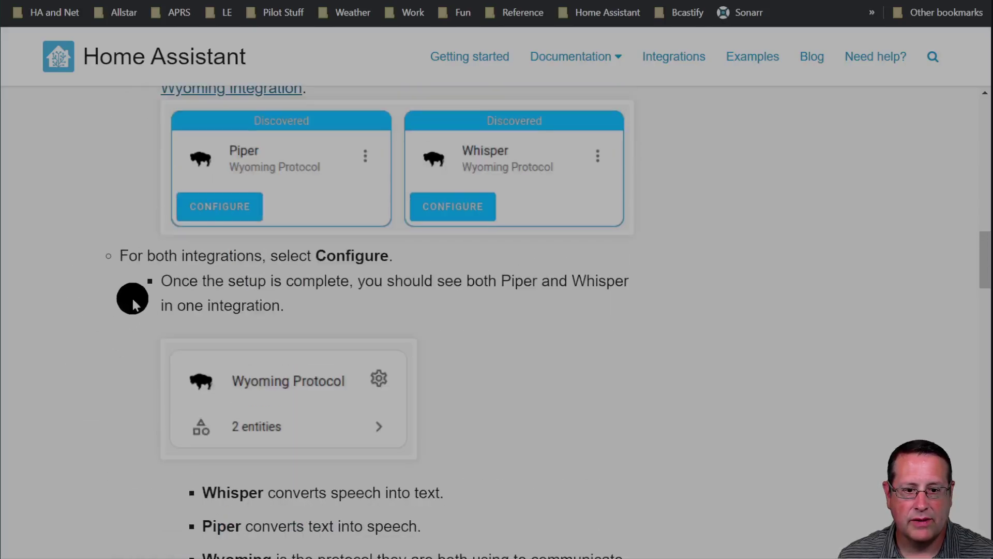
scroll(133, 299, "up", 5)
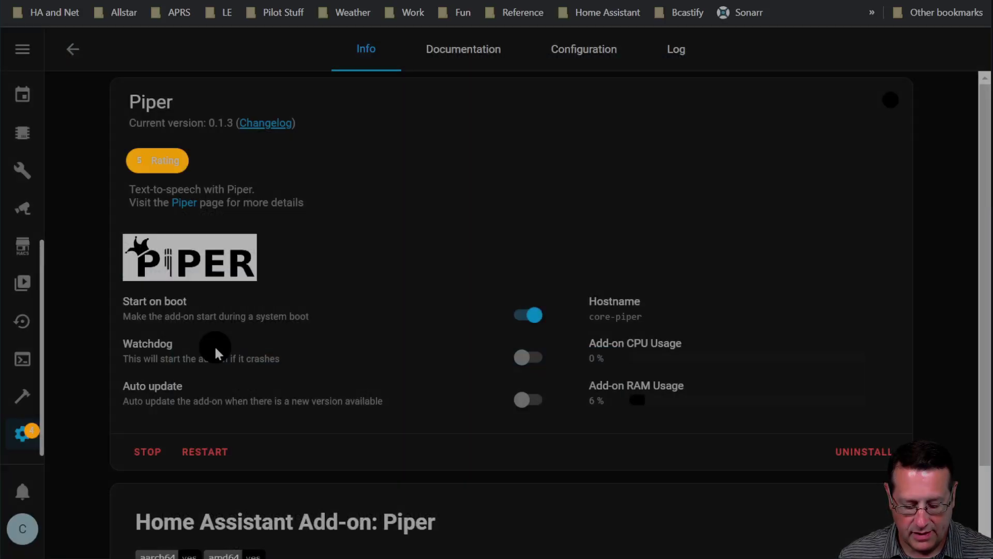
Go to the Integrations page and configure the discovered Piper service under Wyoming Protocol.
type("cinte")
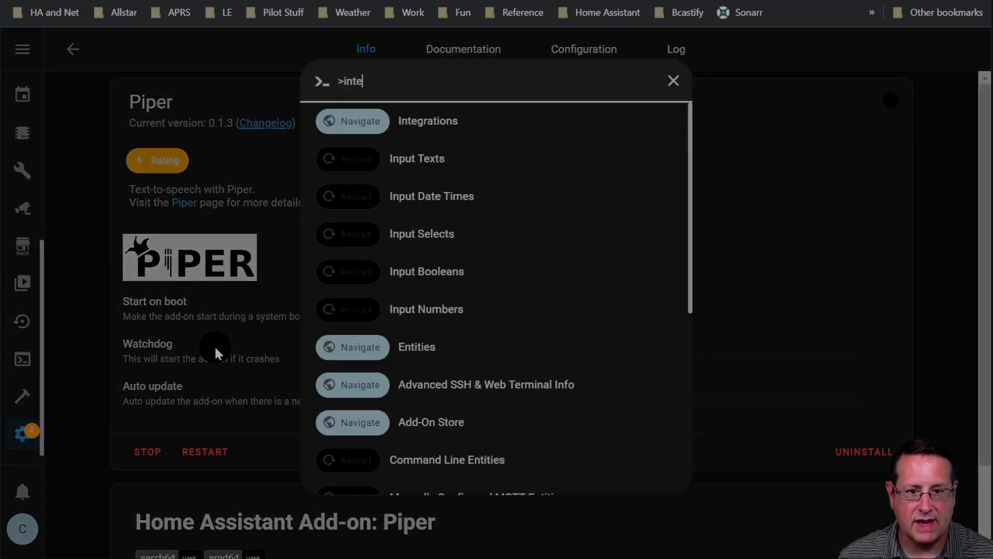
key("Return")
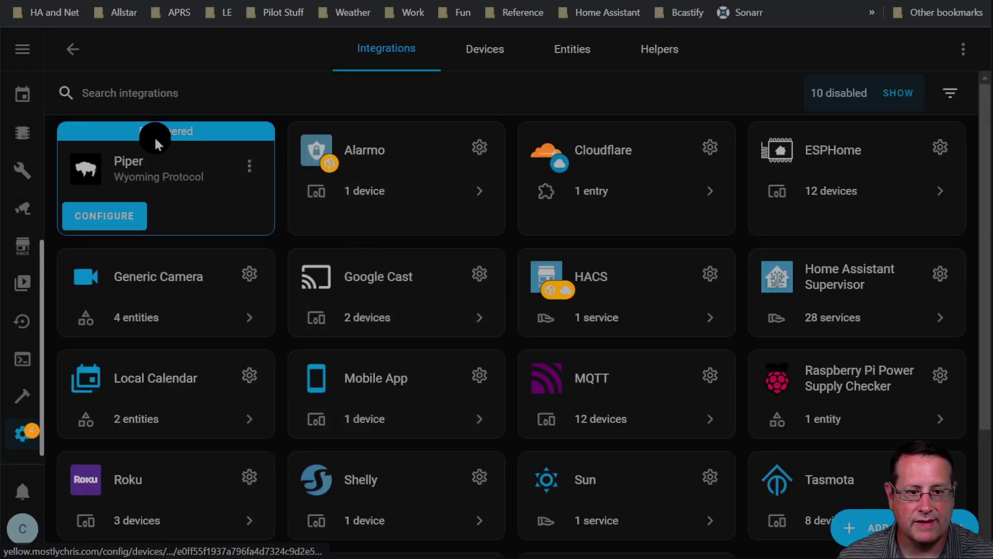
left_click(113, 214)
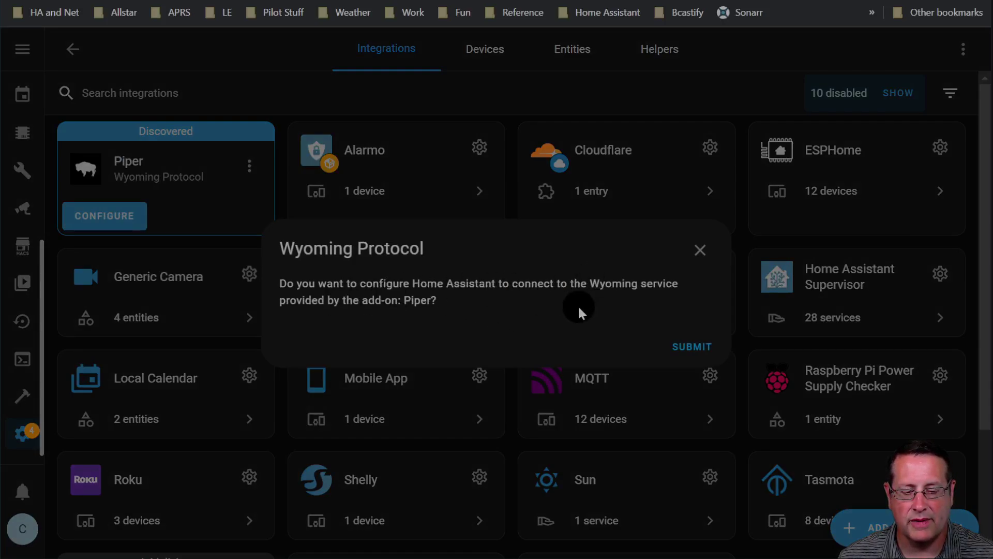
left_click(705, 350)
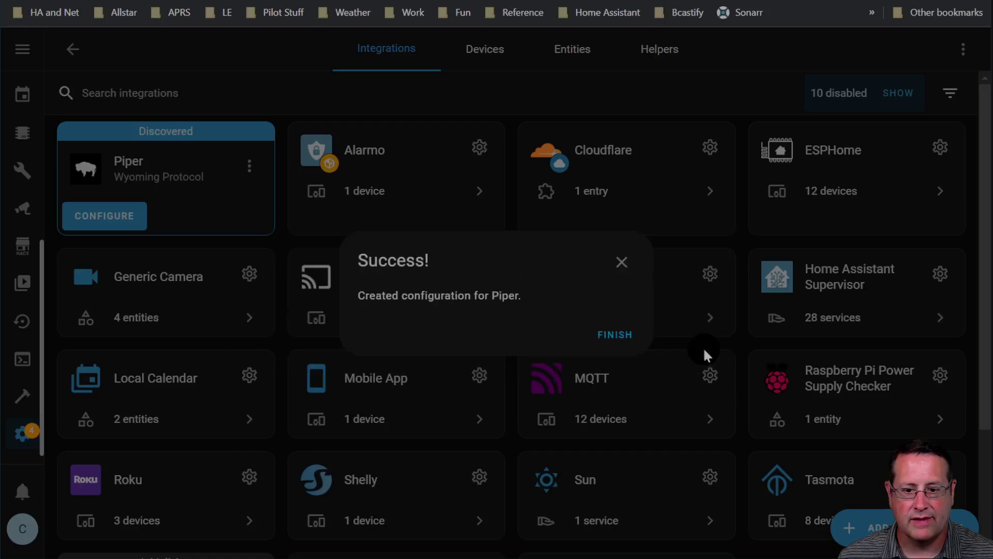
left_click(621, 341)
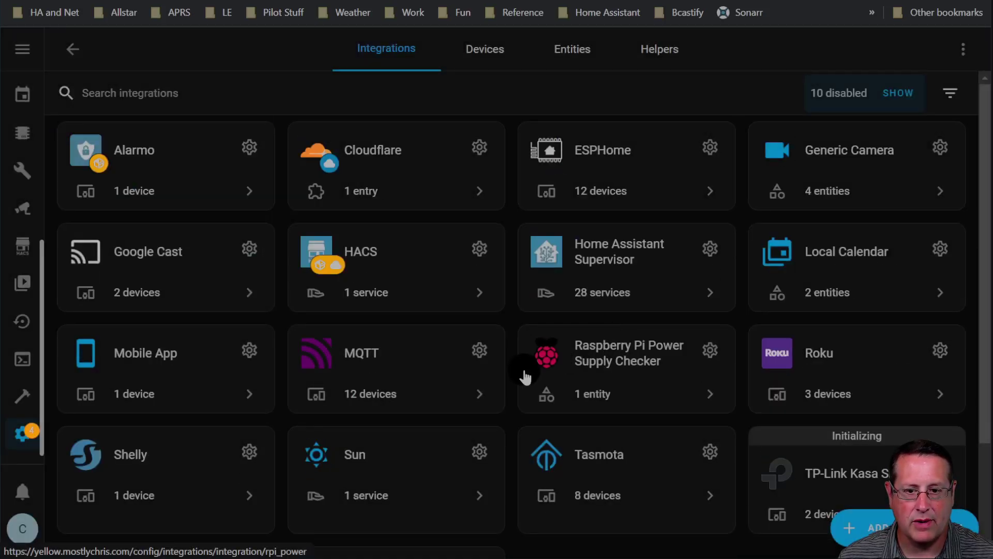
Look through the configured integrations for Whisper, searching the page text for "whips".
scroll(466, 375, "down", 3)
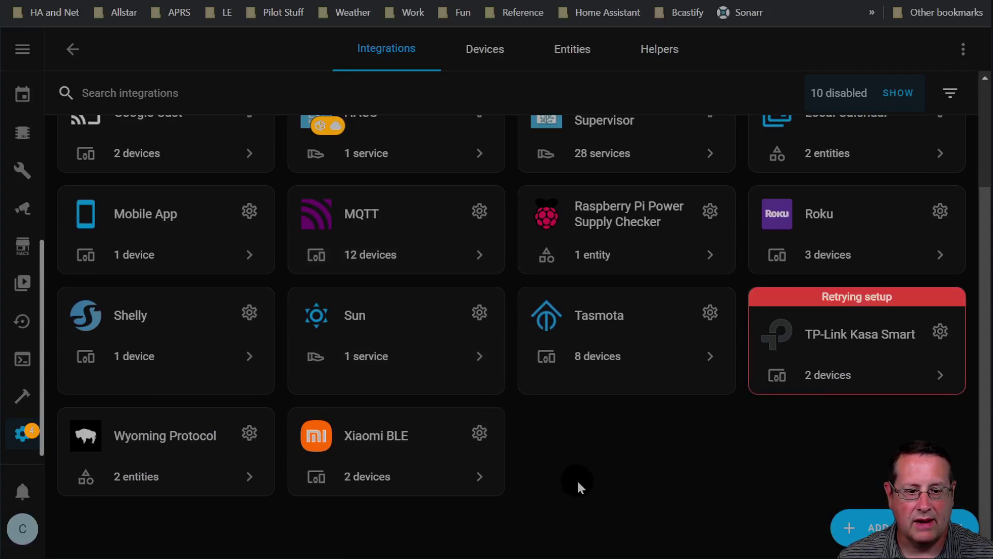
scroll(587, 489, "up", 3)
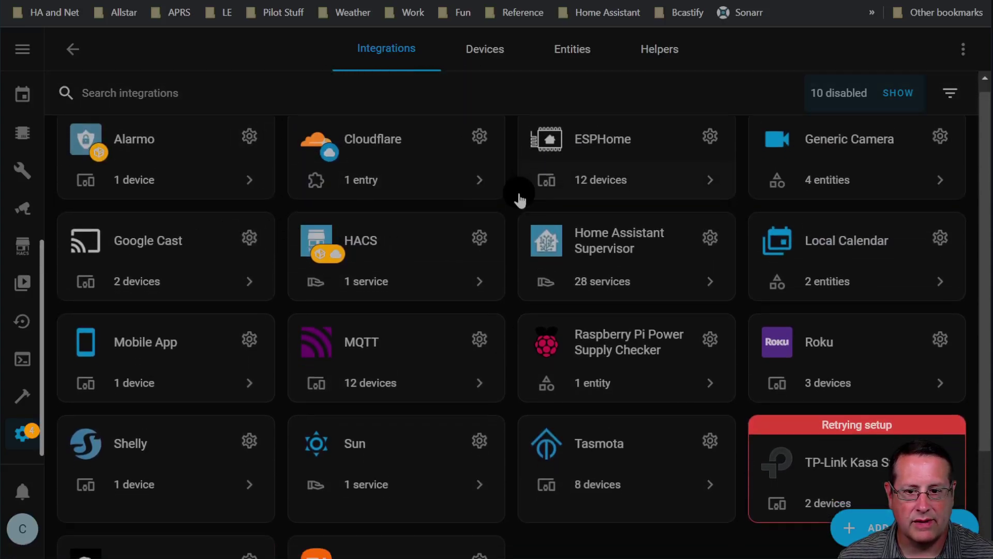
scroll(515, 199, "down", 3)
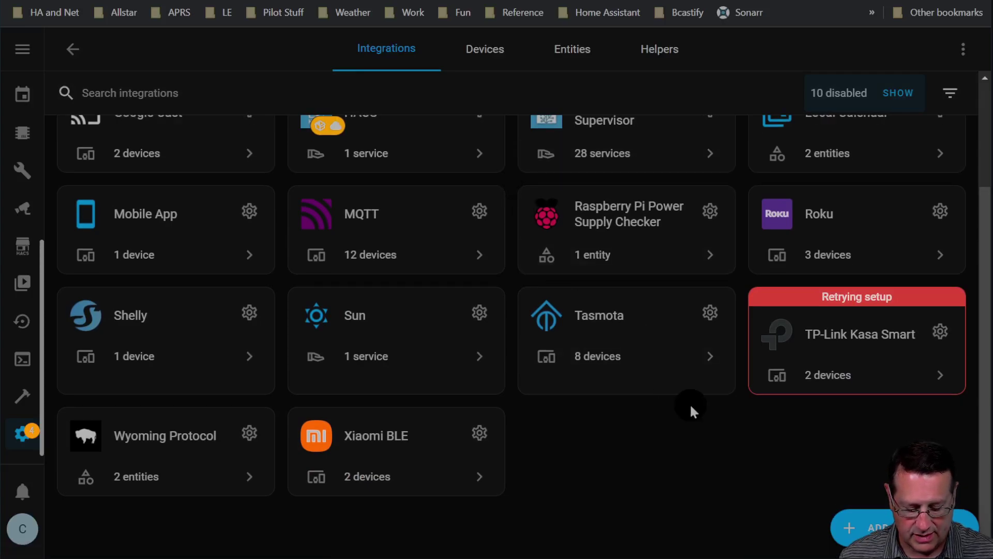
key("ctrl+f")
type("whips")
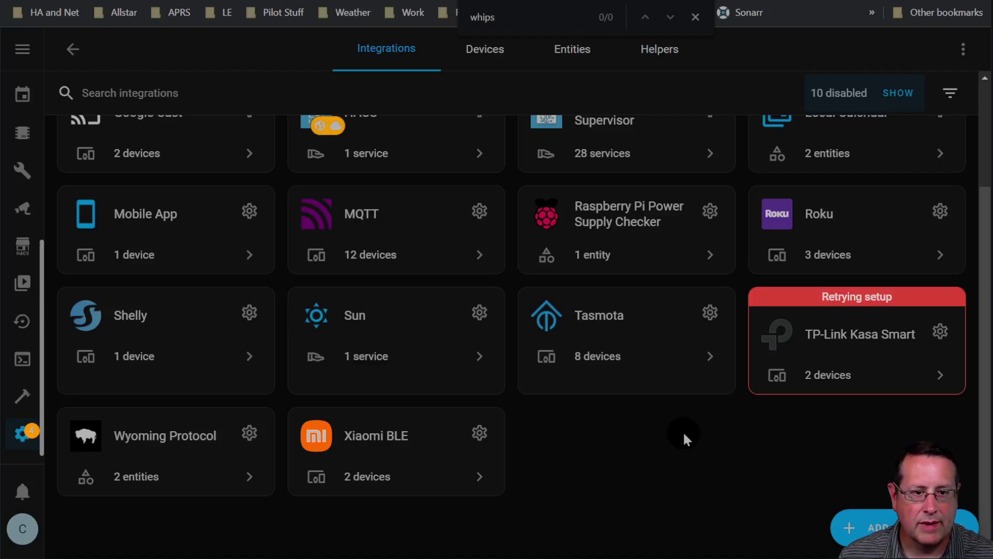
Leave the integrations list and restart the Whisper add-on from its details page.
scroll(680, 437, "up", 3)
left_click(73, 49)
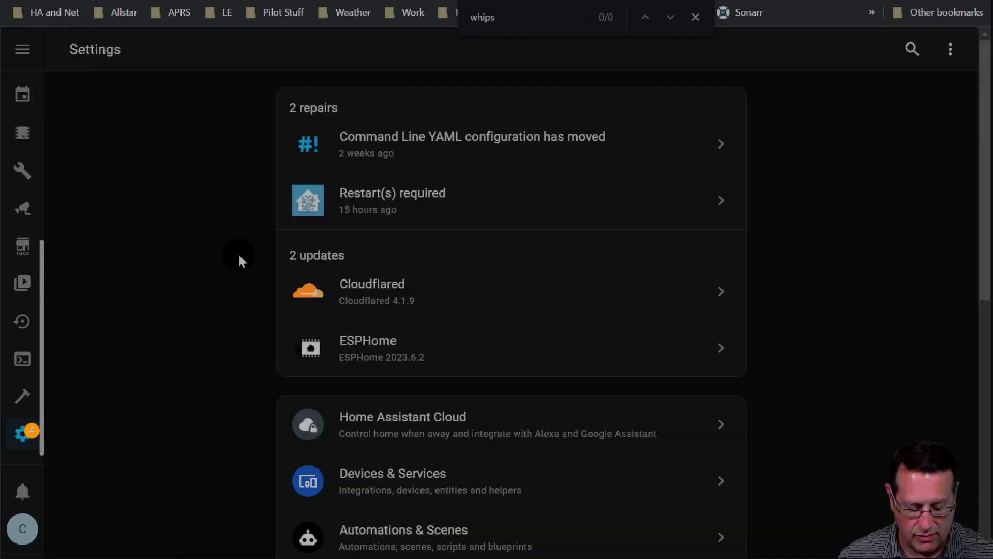
left_click(220, 455)
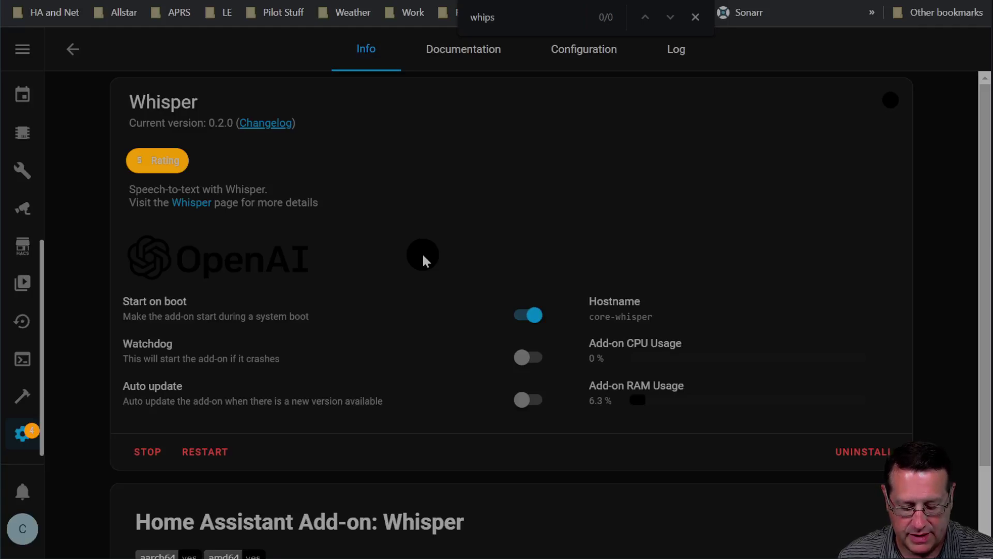
Return to the Integrations page, reload it in the browser, and check the list for a Whisper entry.
type("n")
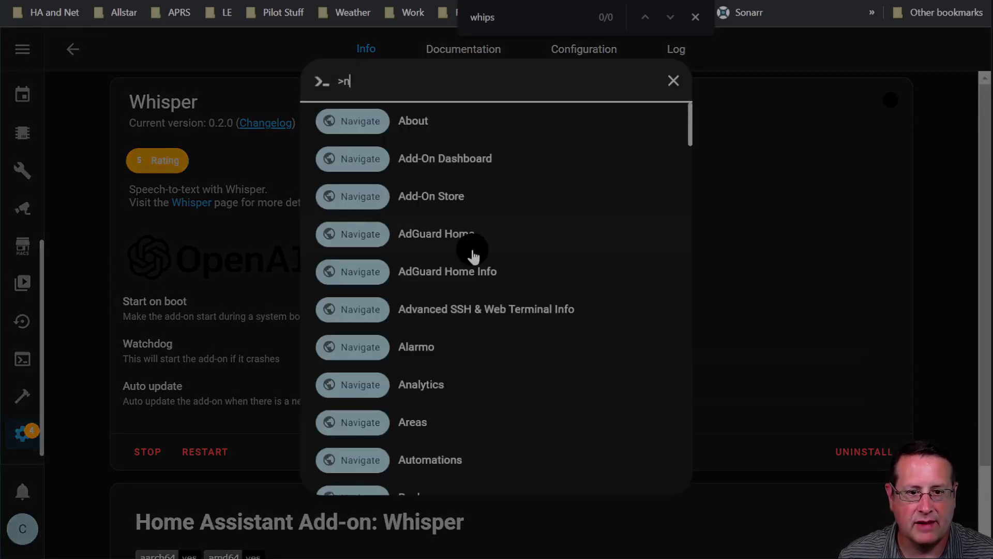
type("integr")
key("Return")
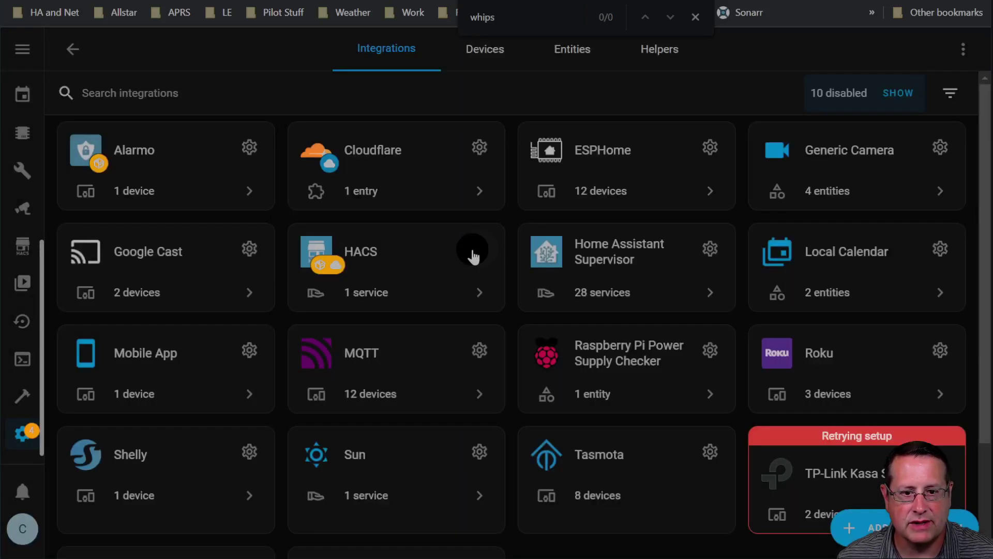
scroll(517, 331, "down", 2)
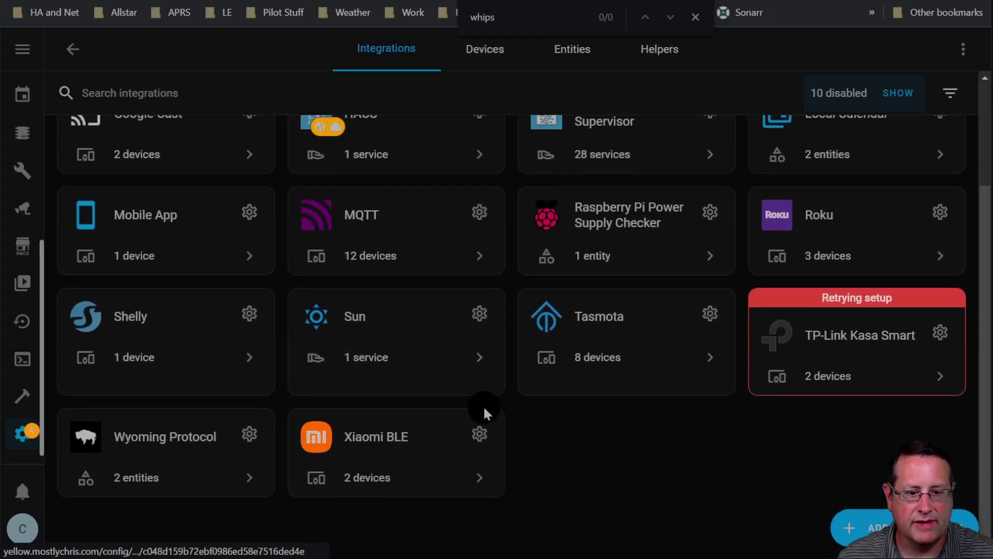
scroll(483, 408, "up", 2)
key("F5")
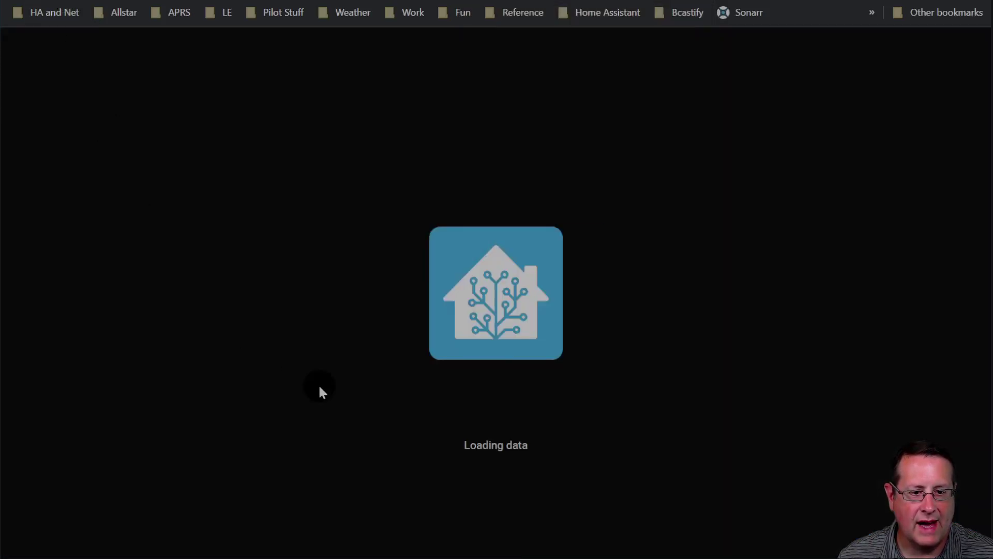
scroll(510, 443, "up", 3)
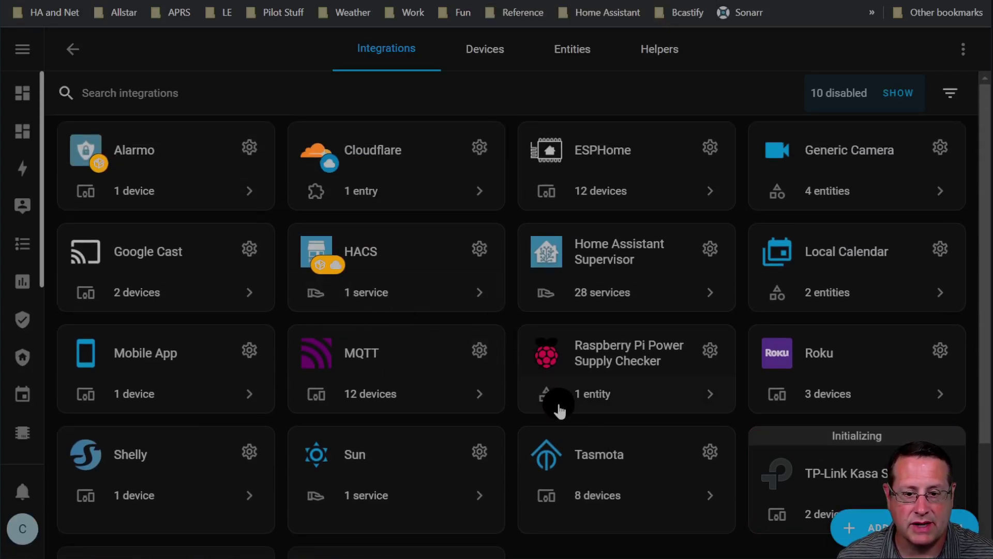
scroll(559, 414, "down", 3)
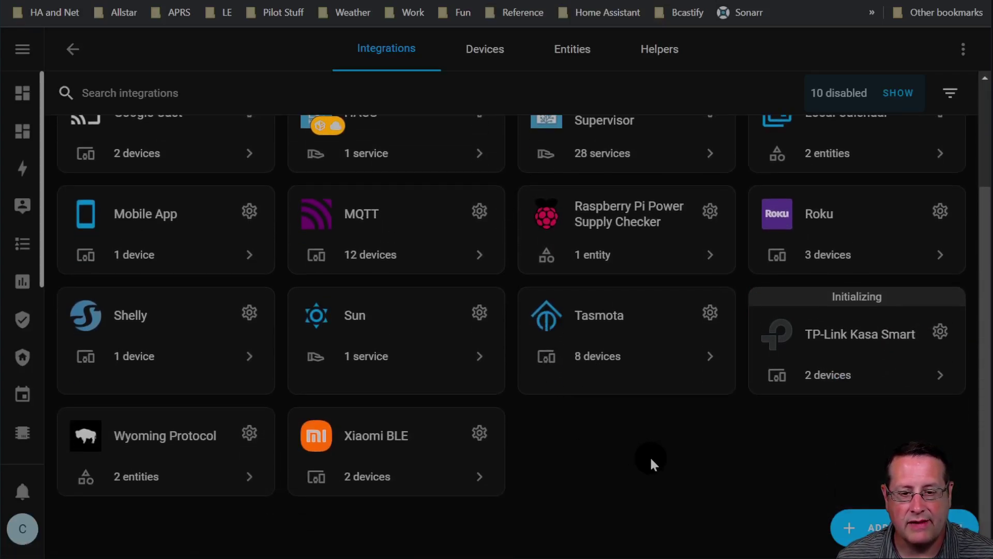
Examine the entities belonging to the Wyoming Protocol integration, and return to the integrations list.
left_click(146, 482)
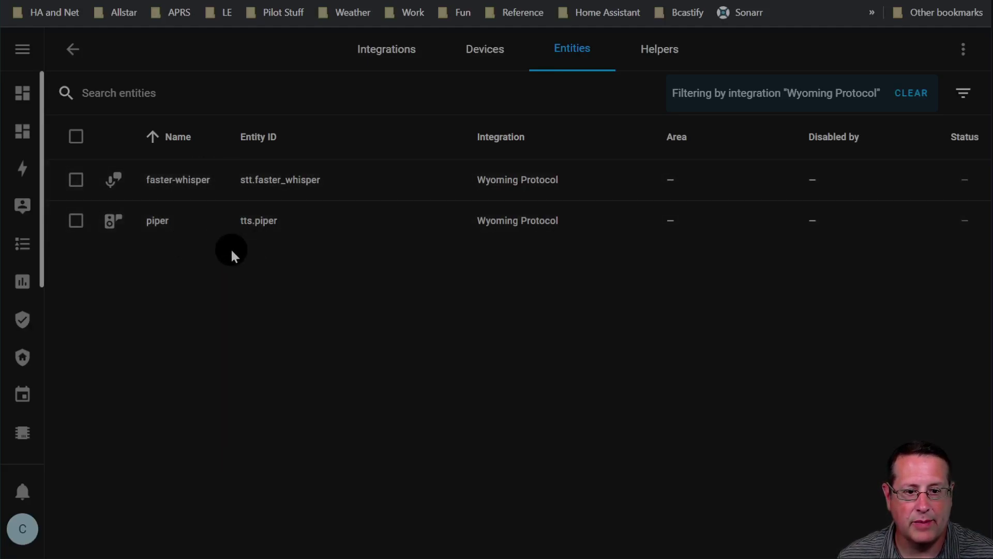
left_click(72, 49)
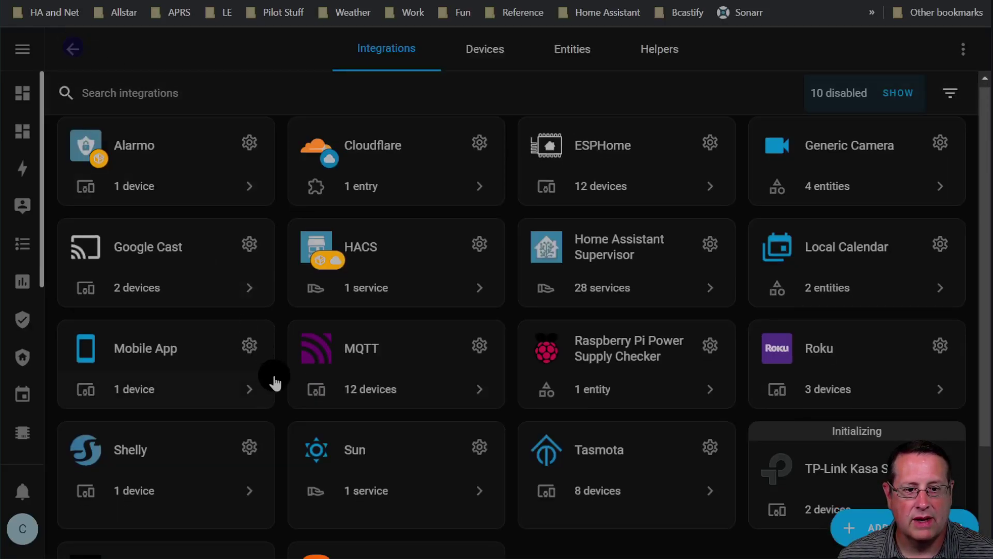
scroll(274, 386, "down", 3)
scroll(407, 428, "up", 2)
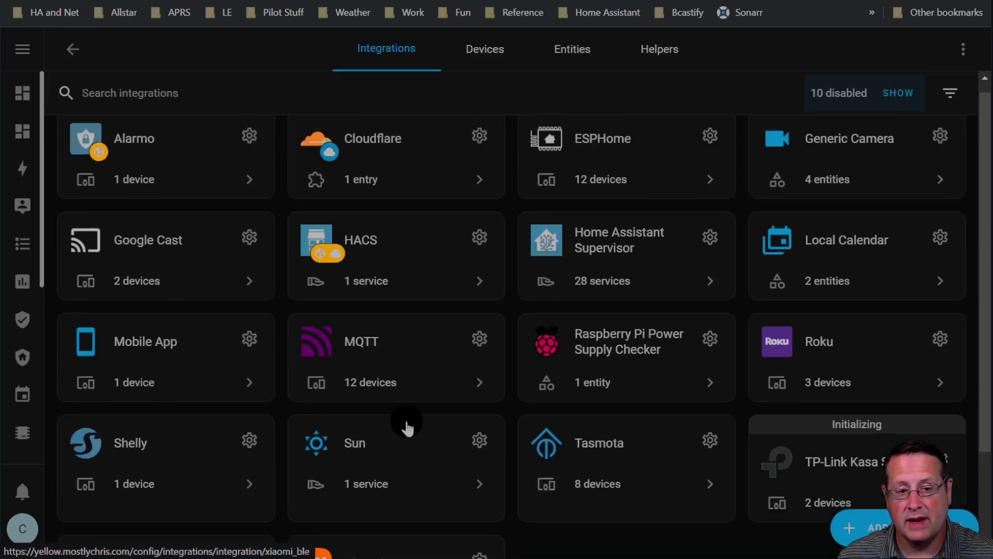
Reopen the Wyoming Protocol integration's entities to check for both speech-to-text and text-to-speech, and leave the list.
scroll(739, 253, "down", 3)
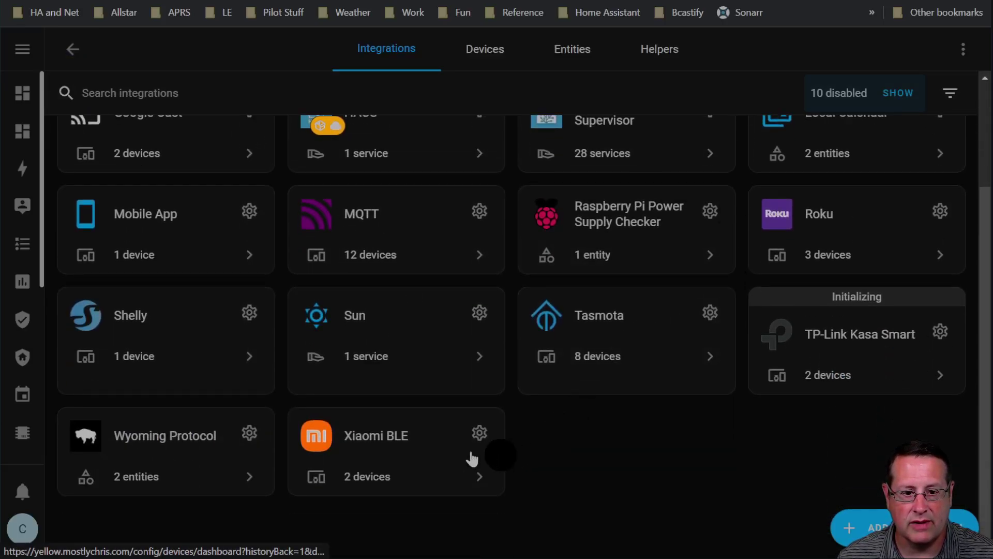
left_click(140, 480)
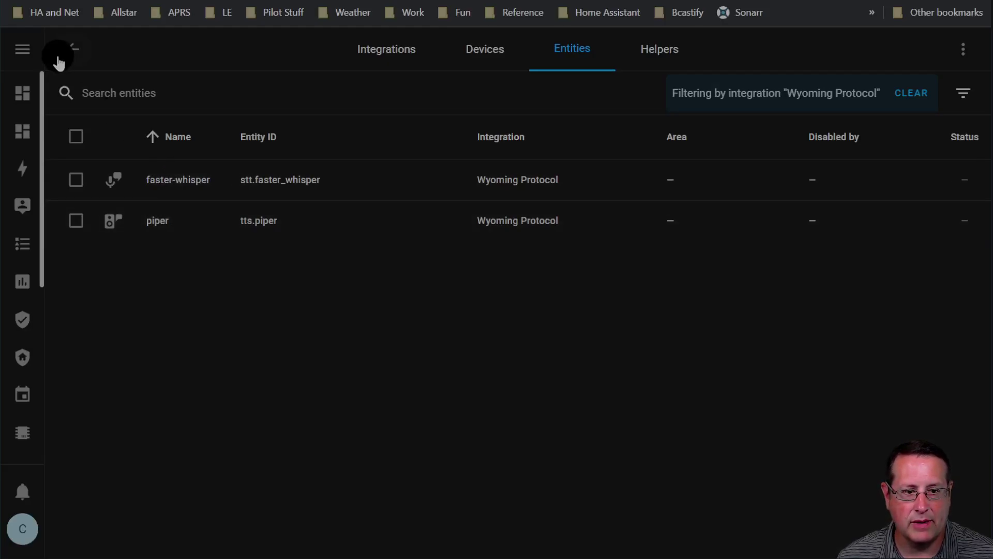
left_click(78, 63)
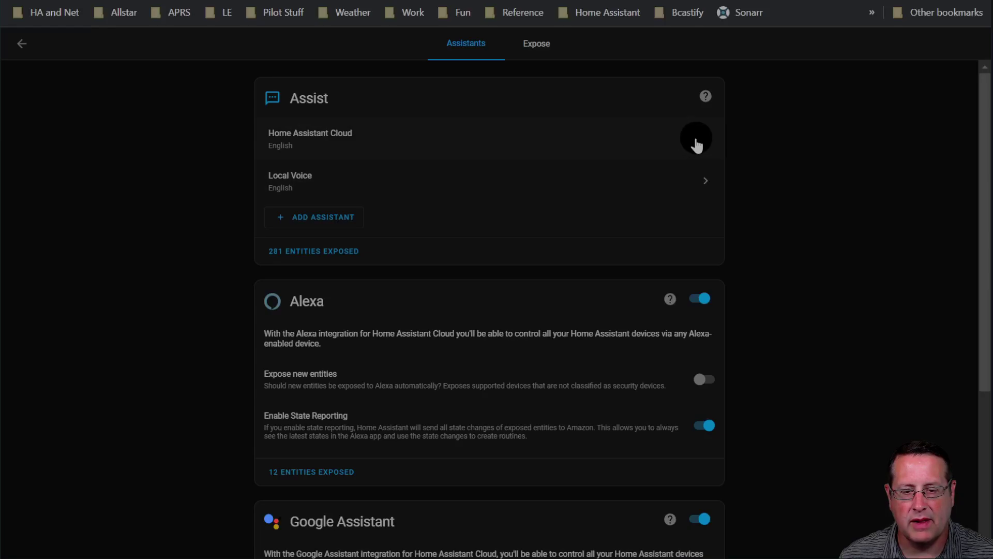
Open the Local Voice assistant and review its settings, including the available speech-to-text engines, keeping faster-whisper.
left_click(304, 183)
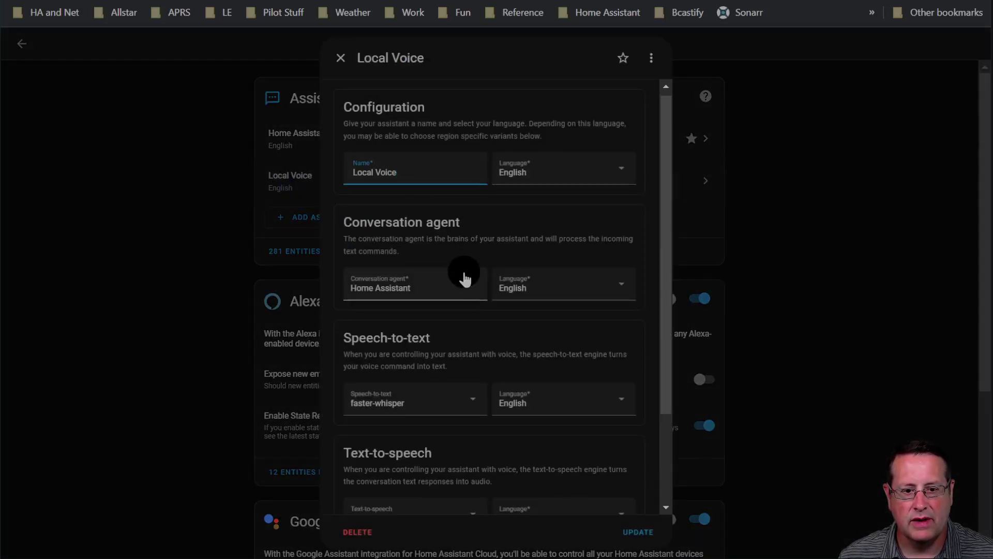
scroll(452, 279, "down", 2)
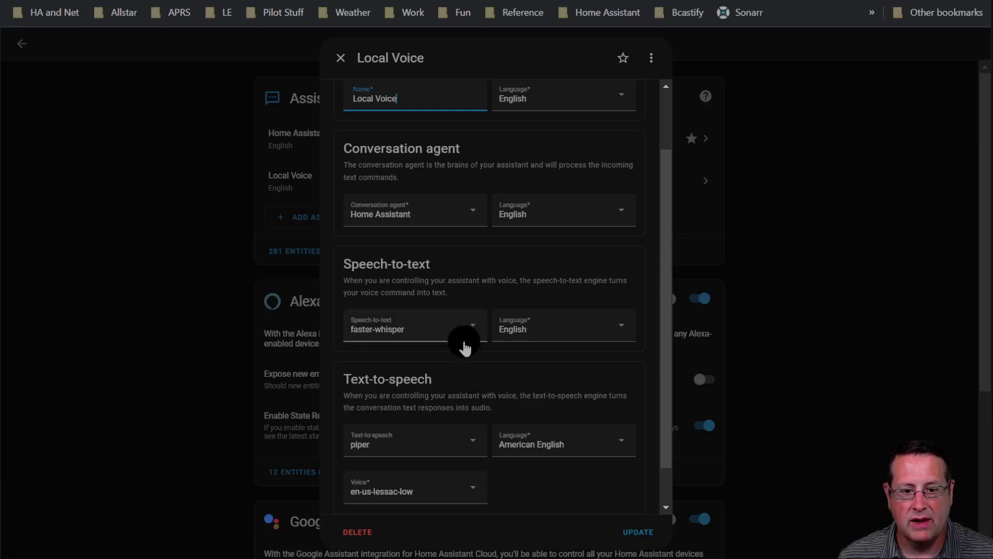
scroll(460, 339, "up", 2)
scroll(413, 317, "down", 3)
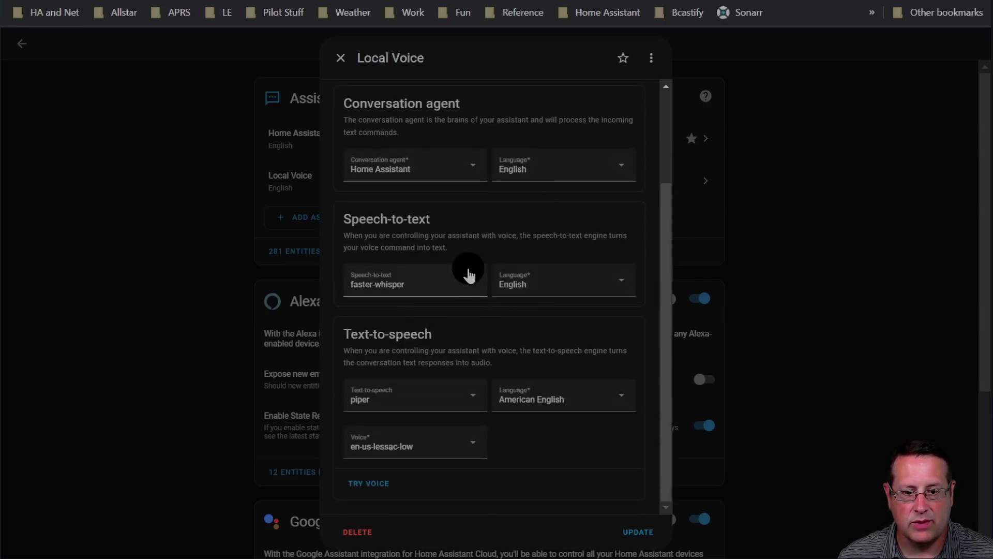
left_click(459, 282)
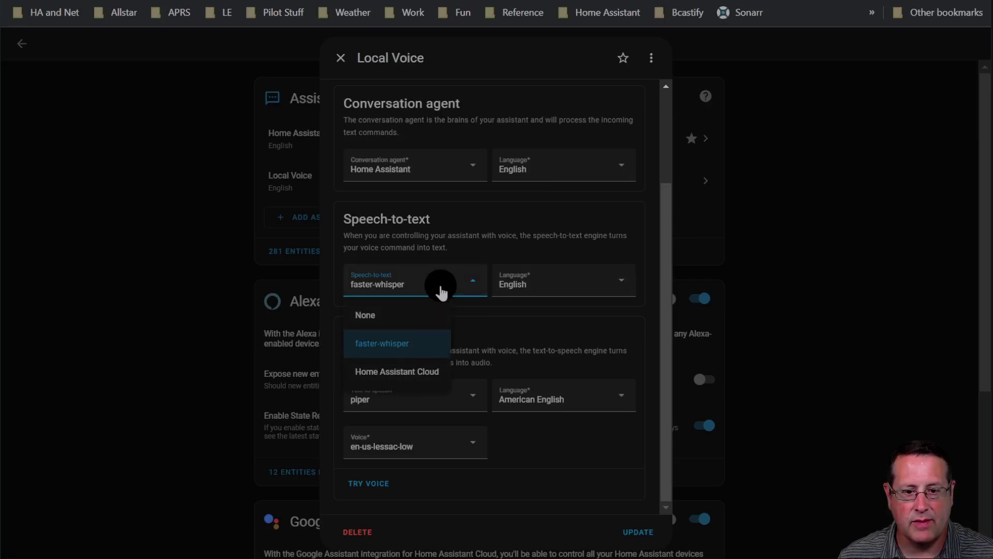
left_click(440, 288)
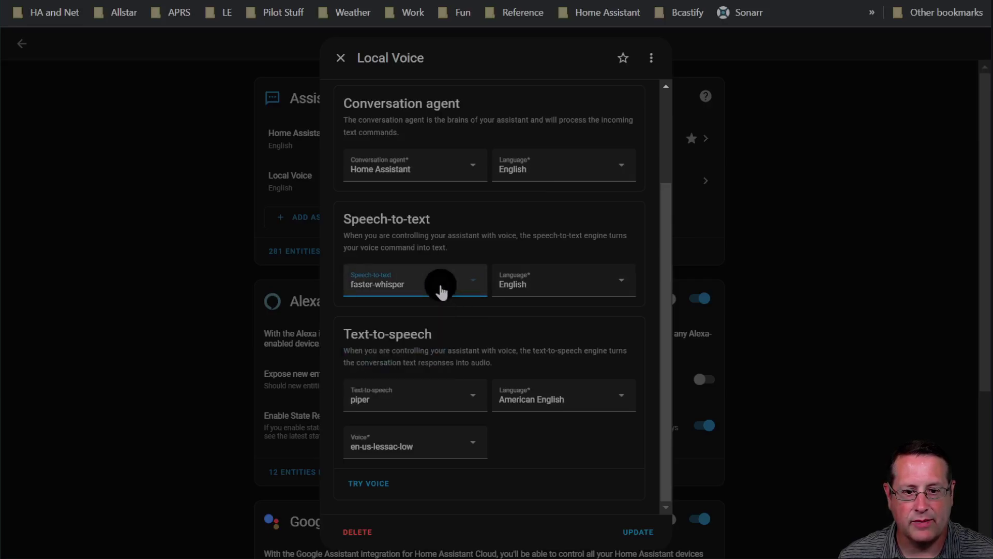
Review the text-to-speech engines and voices for Local Voice, keeping piper and en-us-lessac-low, and close the assistant without updating it.
left_click(426, 396)
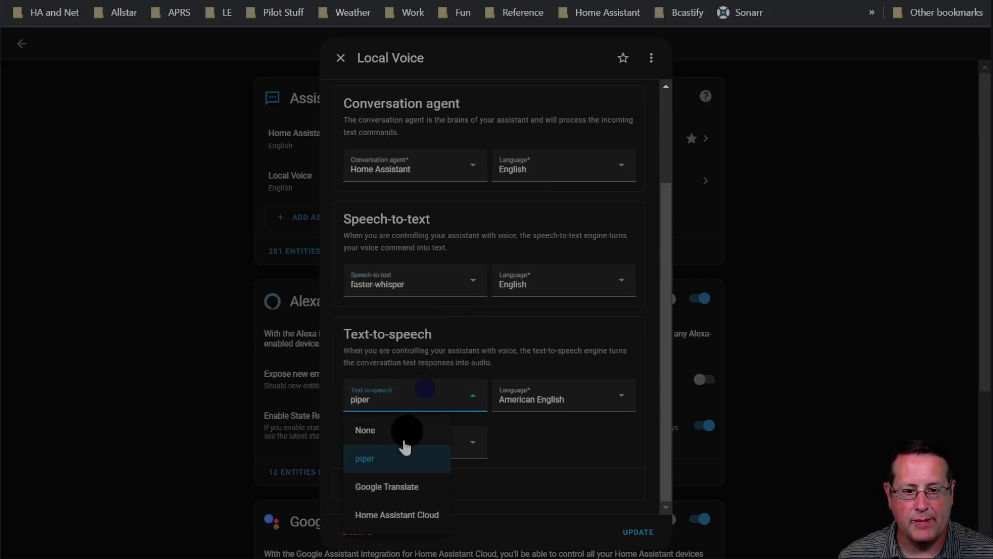
left_click(386, 462)
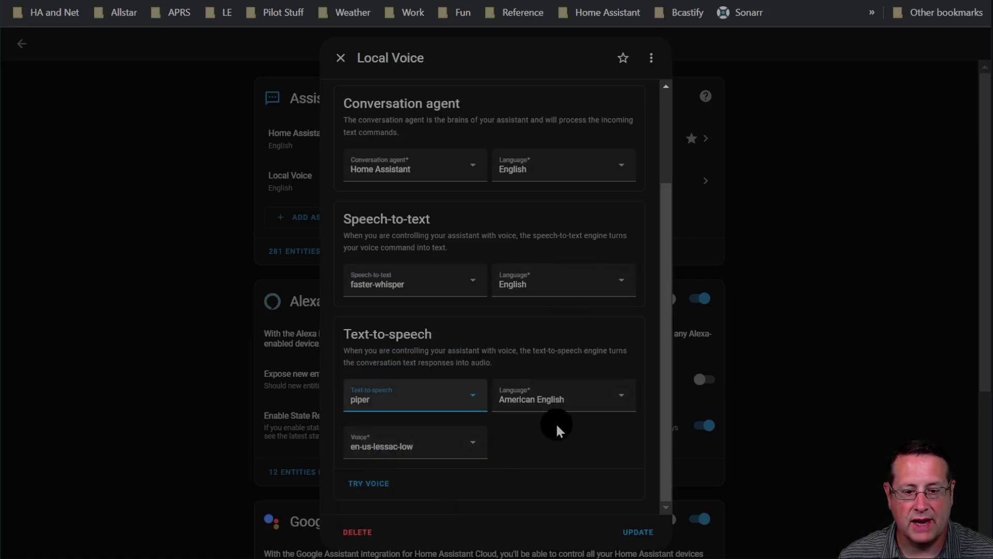
left_click(466, 455)
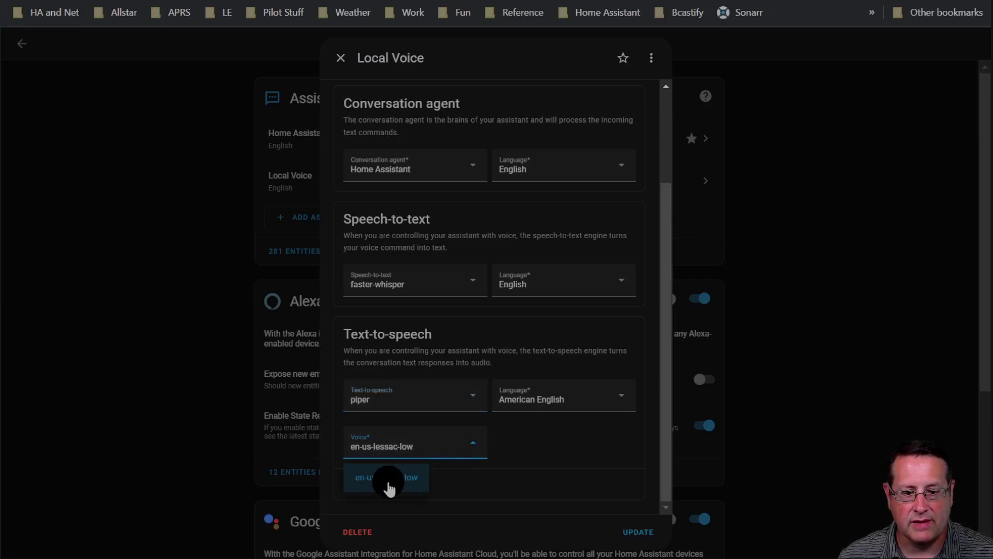
left_click(415, 477)
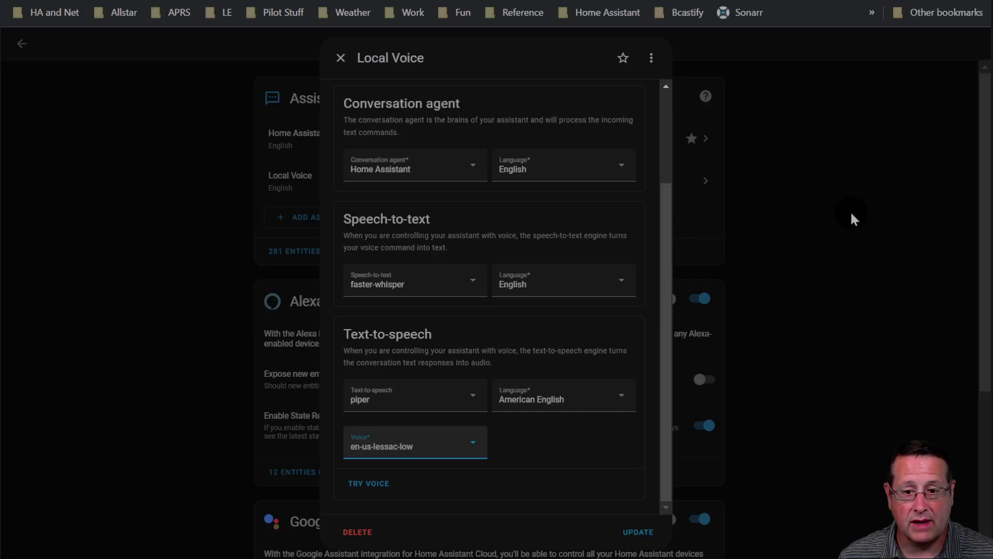
left_click(339, 58)
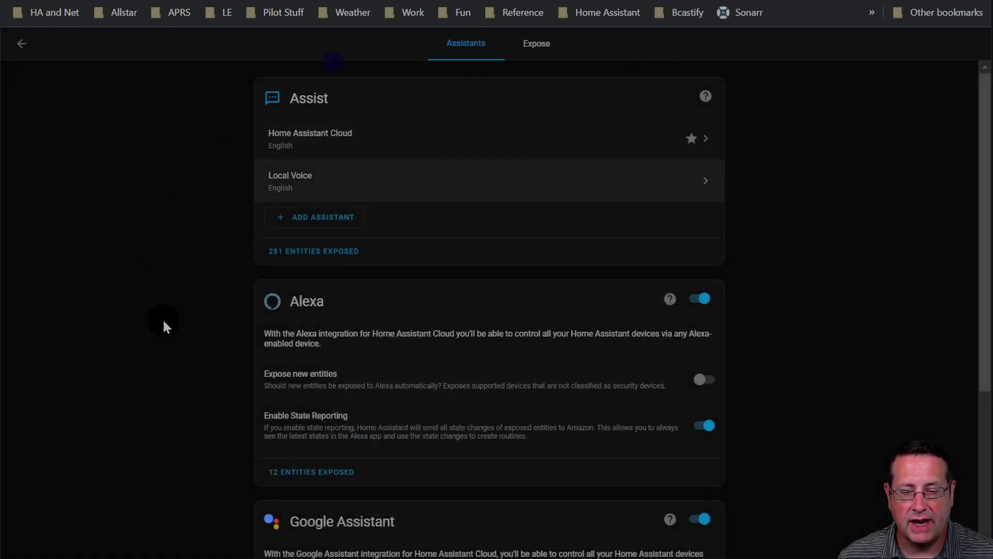
Go to the Add-On Dashboard through the quick command search and open the Piper add-on's details.
type("c")
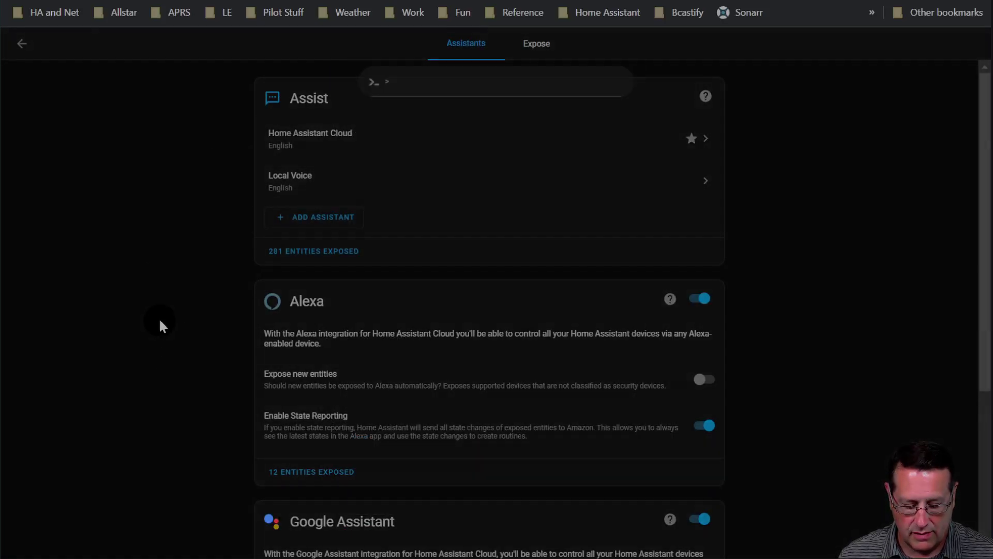
type("addo")
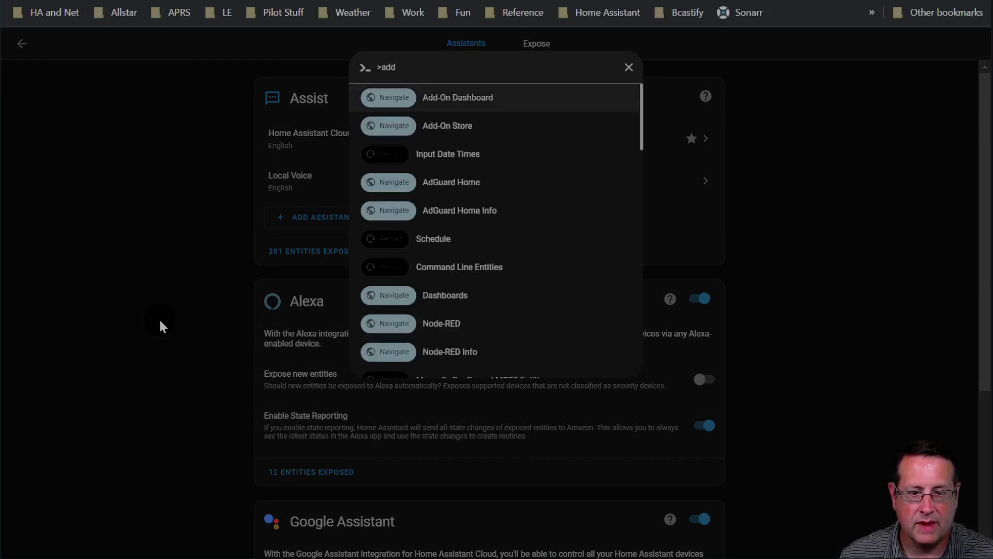
key("Return")
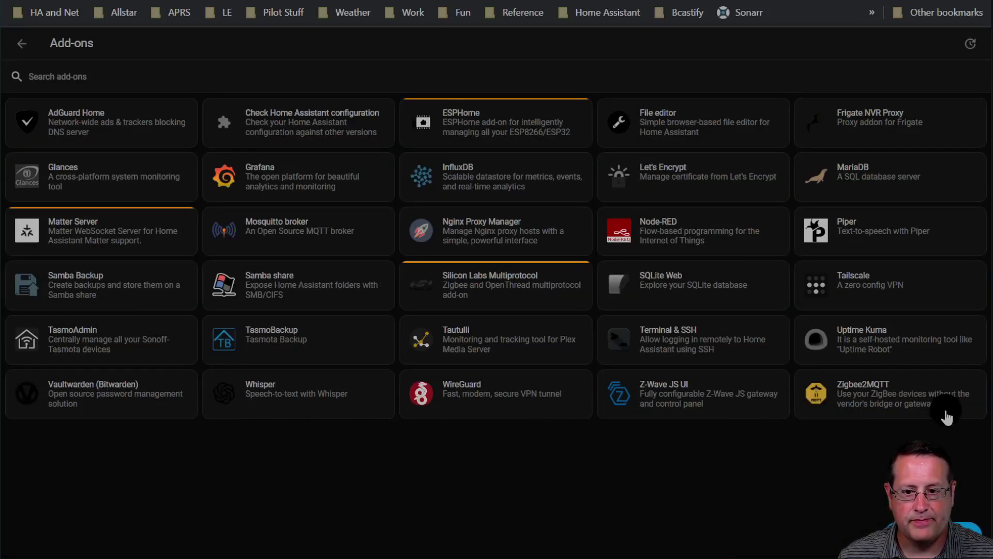
left_click(931, 237)
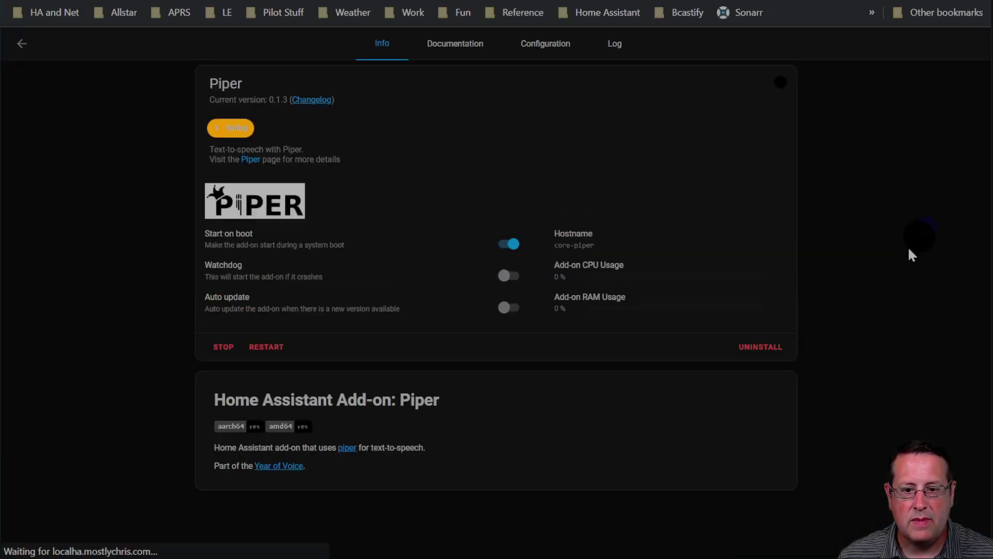
Browse the voices offered in the Piper add-on's configuration and close the list without changing the voice.
left_click(534, 52)
left_click(313, 153)
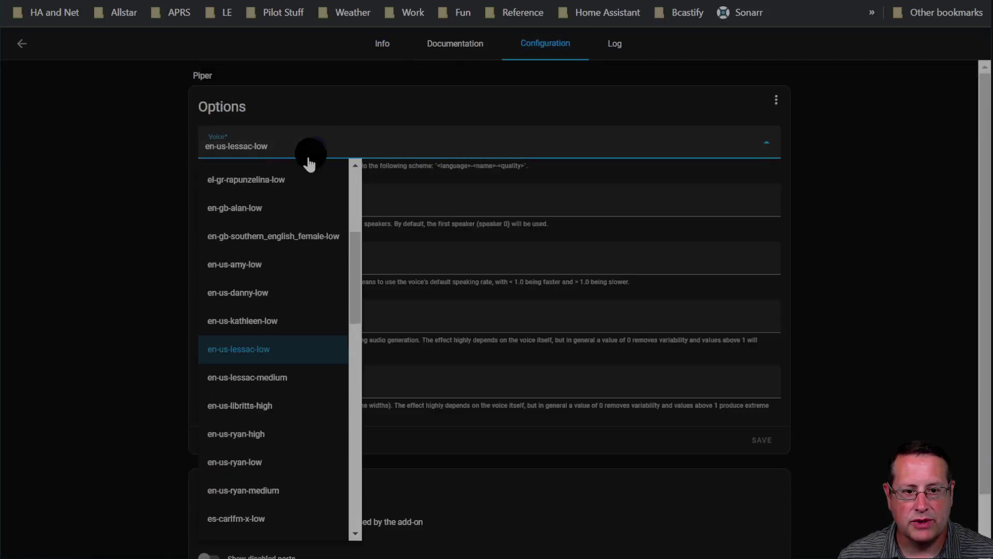
scroll(250, 412, "down", 12)
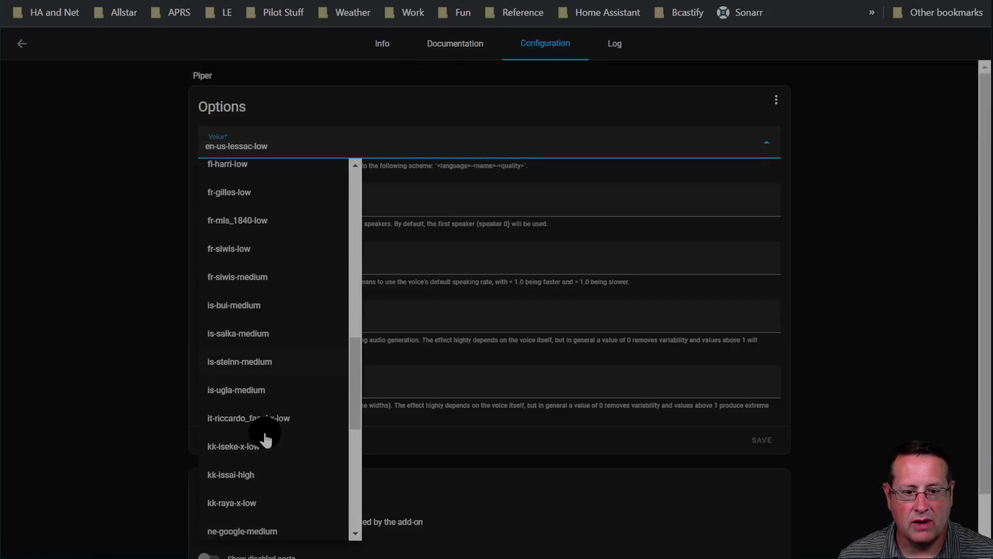
scroll(265, 443, "down", 3)
scroll(265, 450, "up", 12)
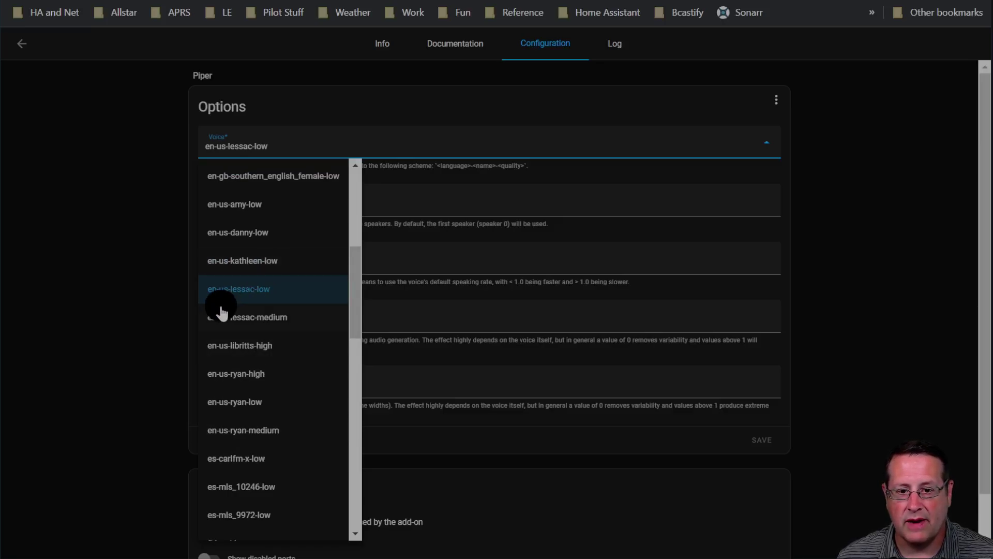
left_click(166, 291)
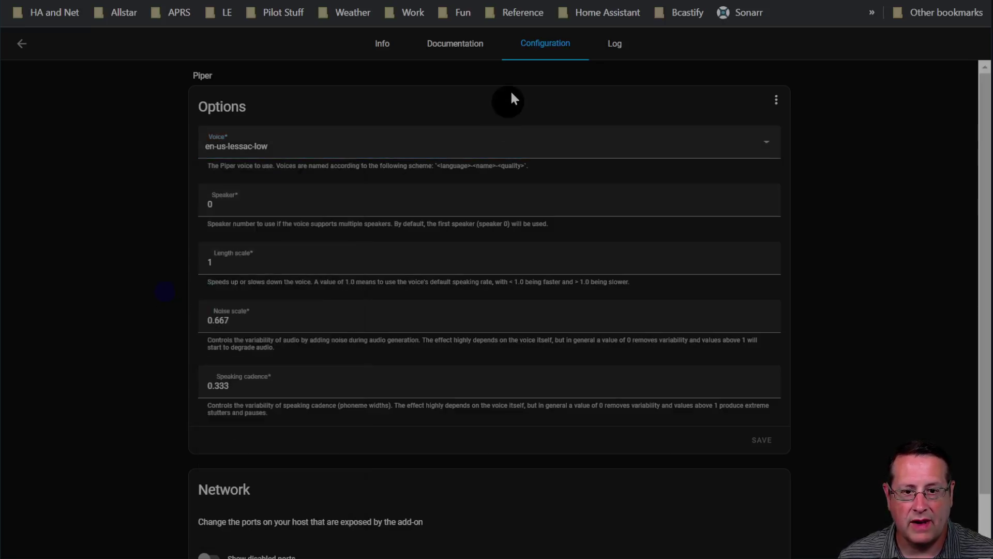
Read the Piper documentation with the page enlarged, examining the available voices, the naming scheme and the quality levels.
left_click(457, 47)
scroll(505, 316, "down", 3)
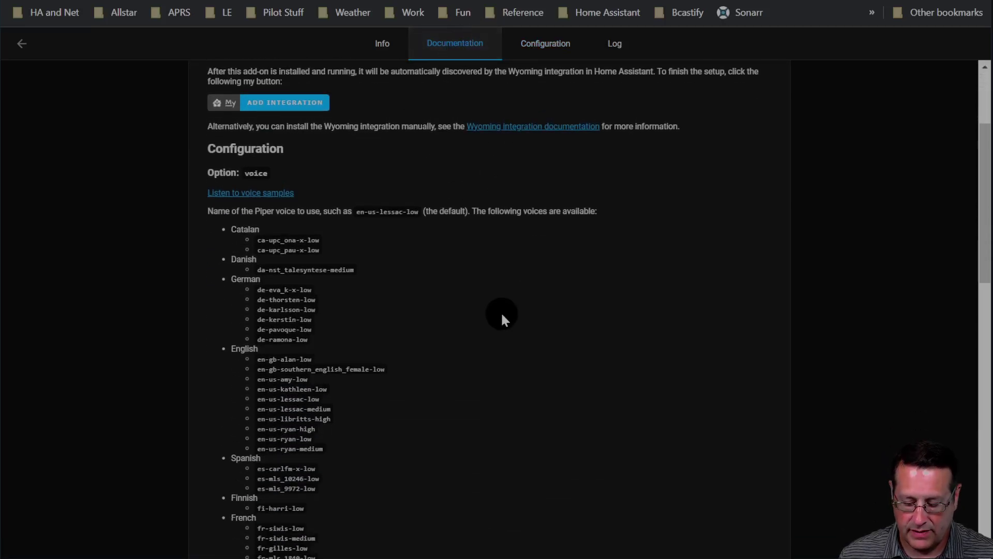
key("ctrl+plus")
key("ctrl+plus")
key("ctrl+plus")
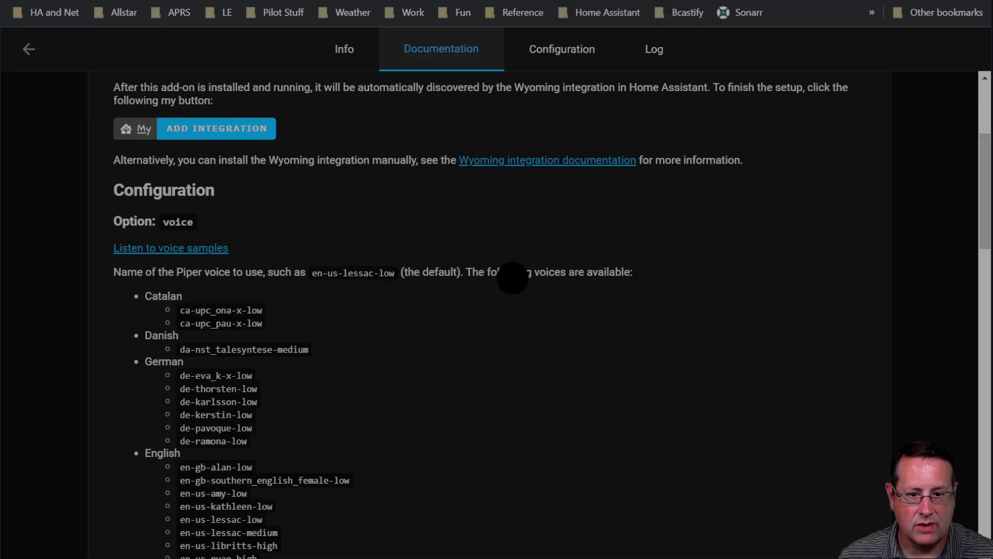
scroll(176, 331, "down", 2)
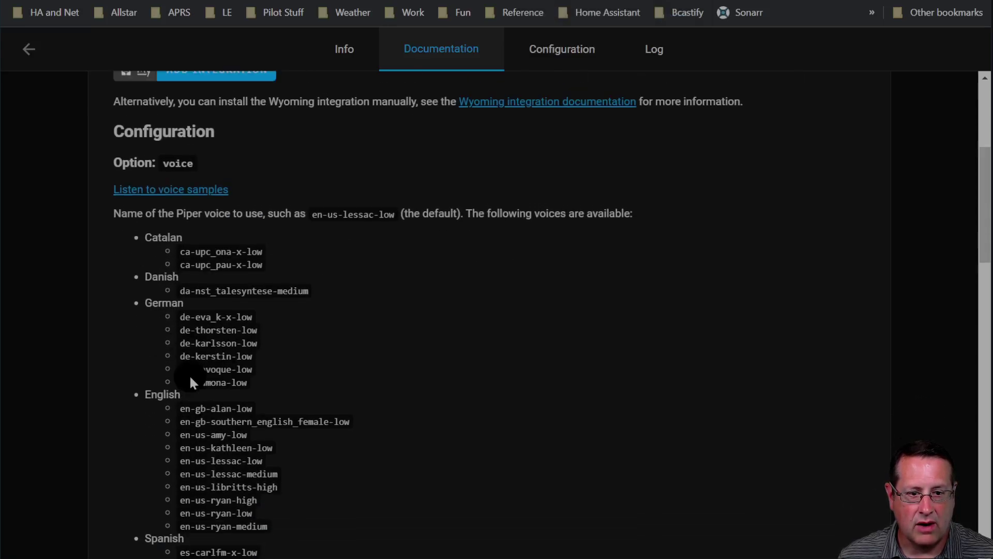
scroll(217, 377, "up", 5)
scroll(261, 378, "down", 2)
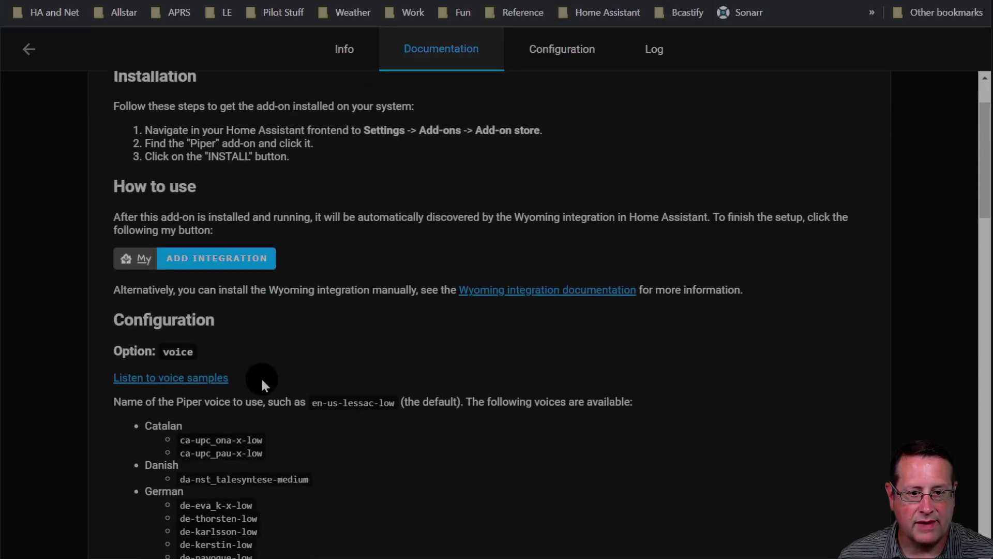
scroll(364, 349, "down", 20)
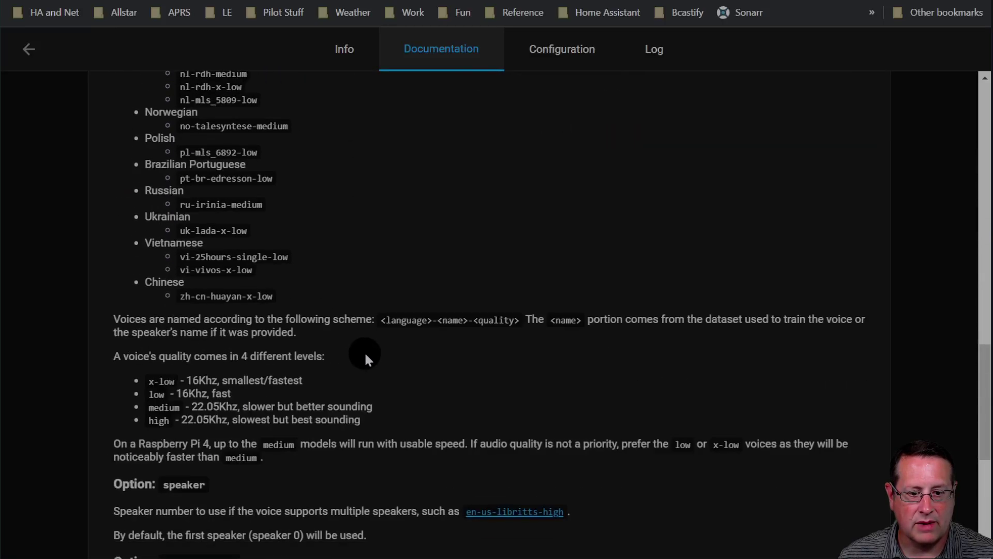
scroll(365, 352, "up", 8)
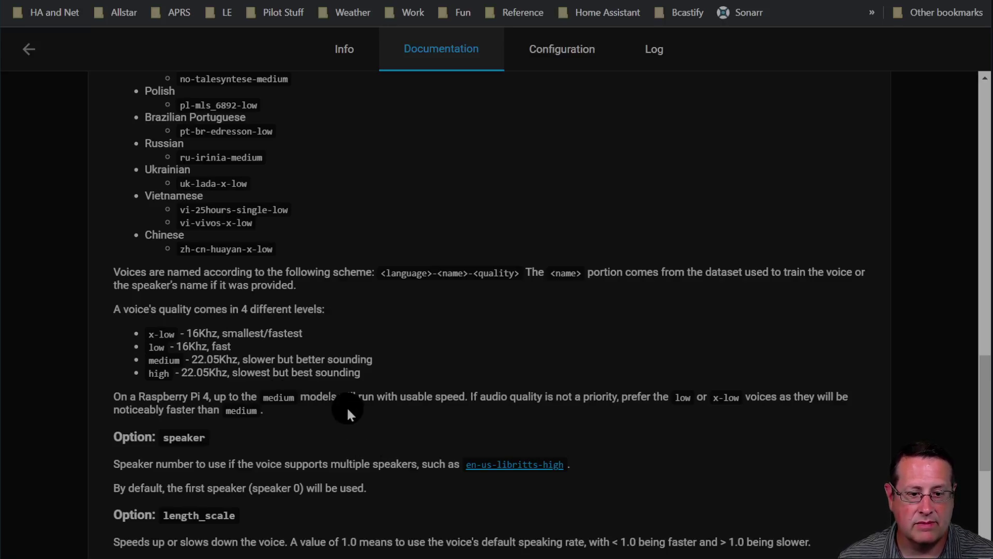
scroll(348, 412, "up", 10)
scroll(356, 421, "up", 8)
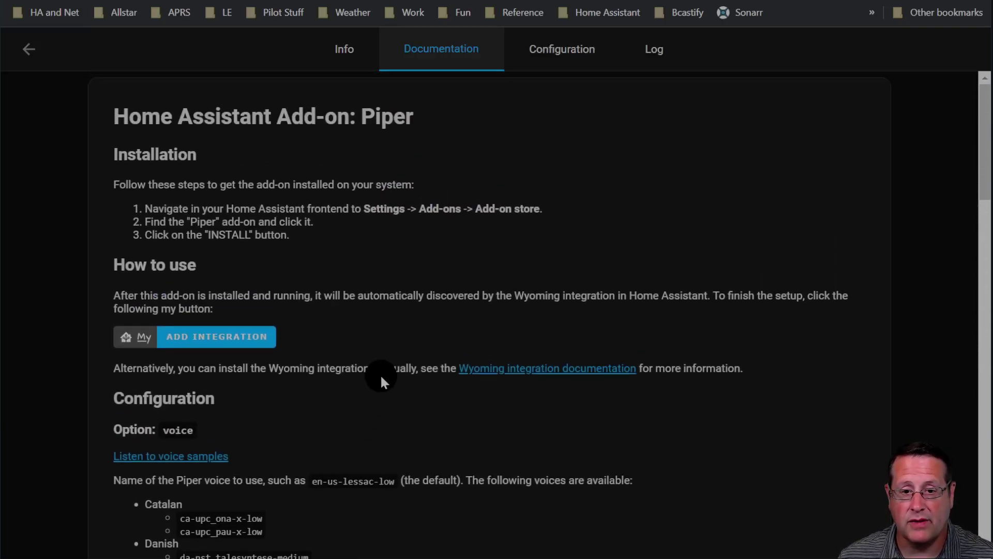
Leave the Piper add-on for the voice assistants settings page and look over its Assist, Alexa and Google Assistant sections.
left_click(32, 51)
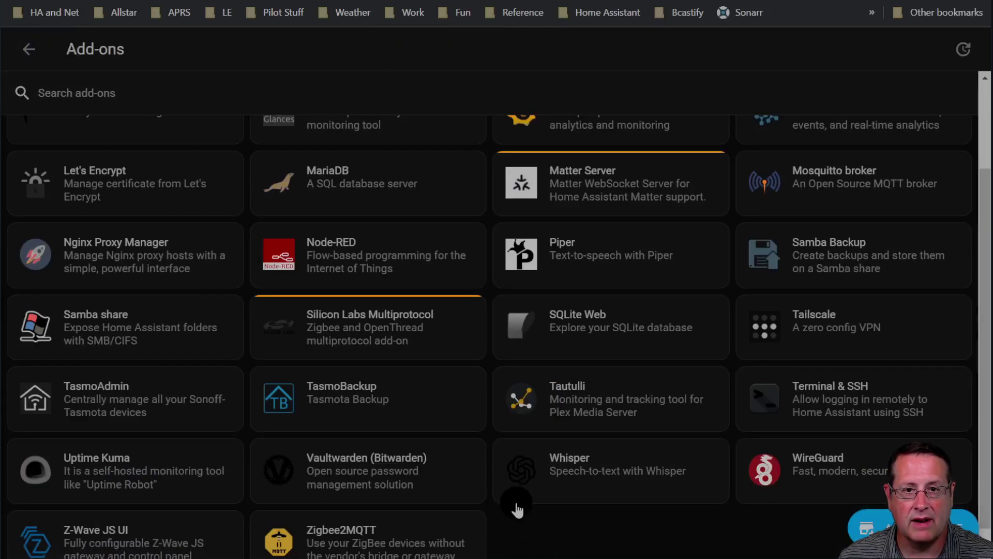
scroll(517, 509, "up", 3)
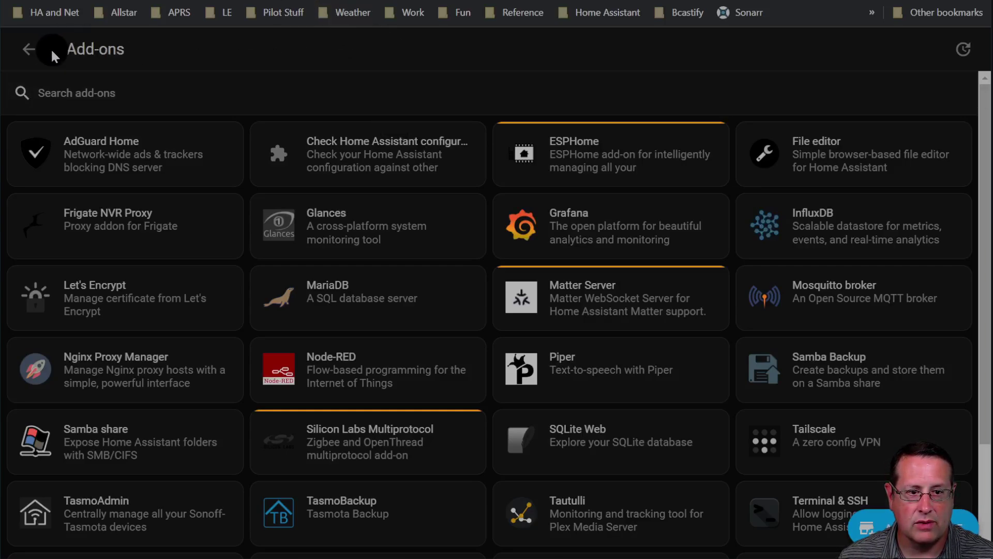
left_click(28, 56)
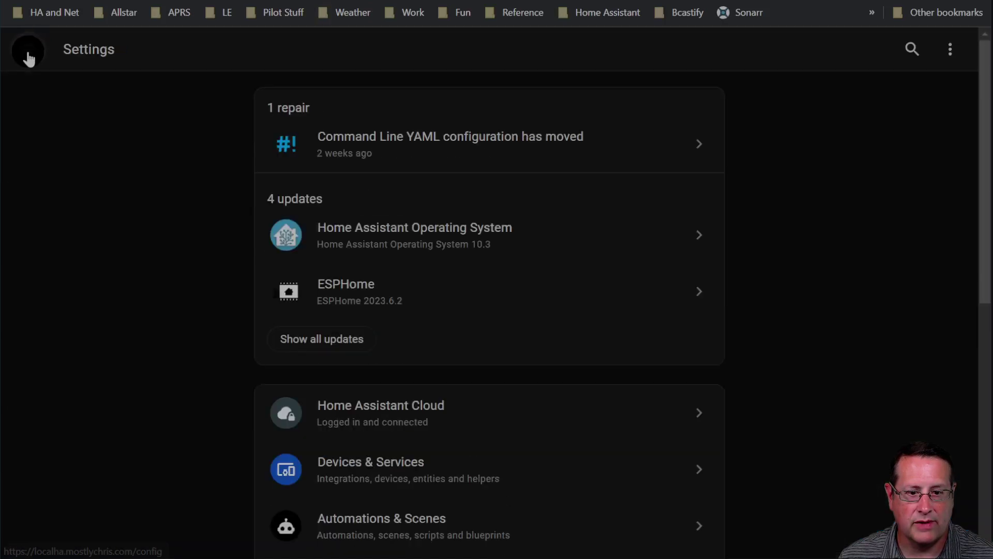
scroll(404, 388, "down", 5)
scroll(399, 358, "down", 4)
left_click(399, 304)
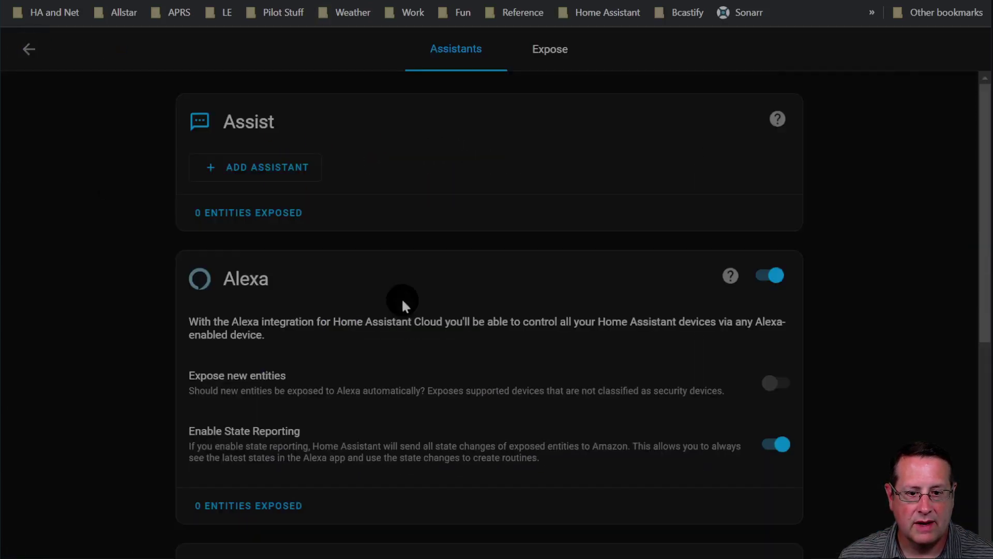
scroll(511, 359, "down", 3)
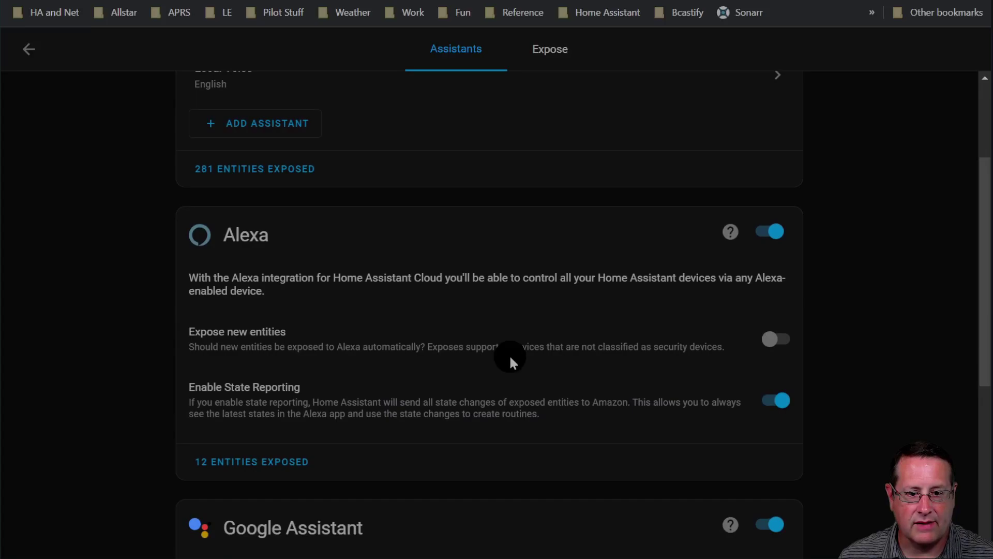
scroll(509, 355, "up", 3)
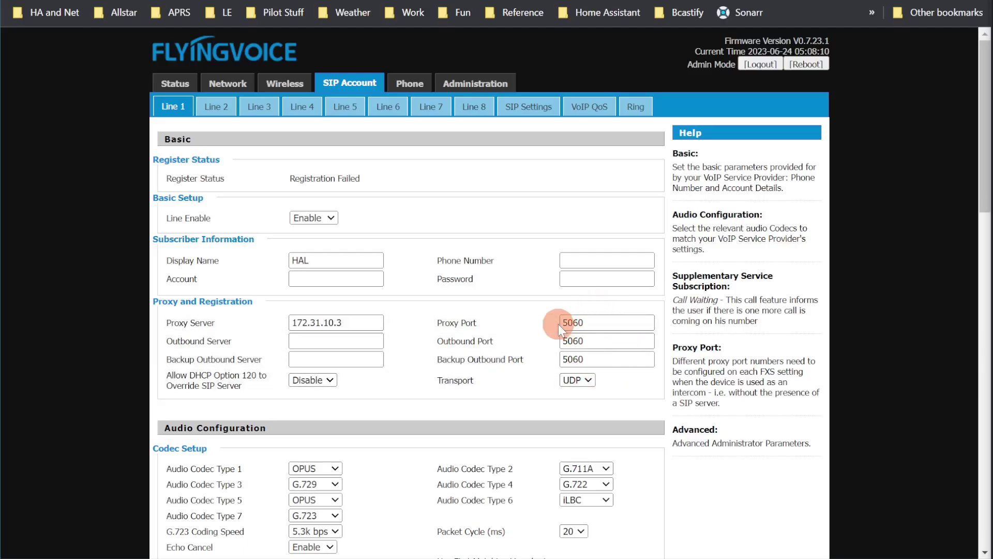
Check the codecs offered for Audio Codec Type 1 on SIP line 1, keeping OPUS selected.
scroll(445, 382, "down", 1)
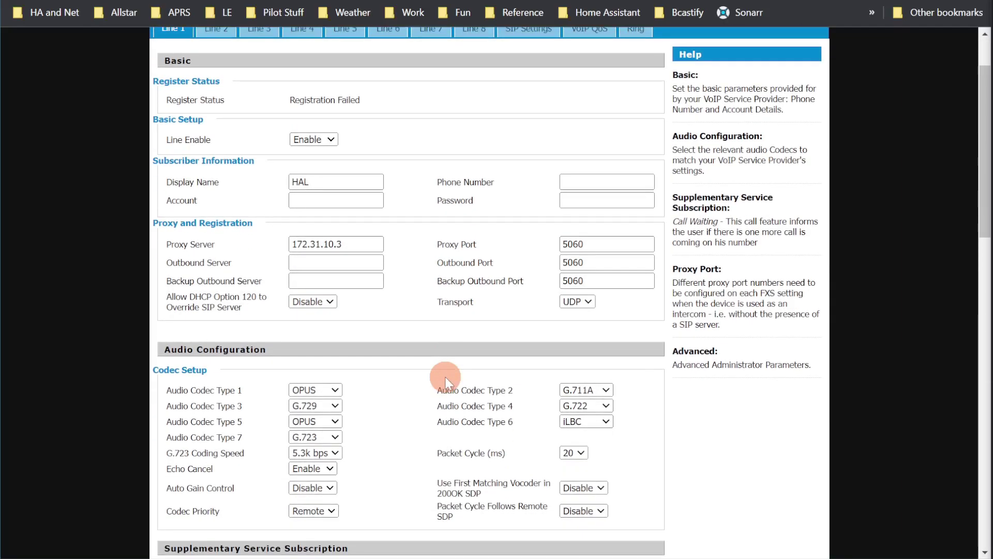
scroll(433, 351, "down", 1)
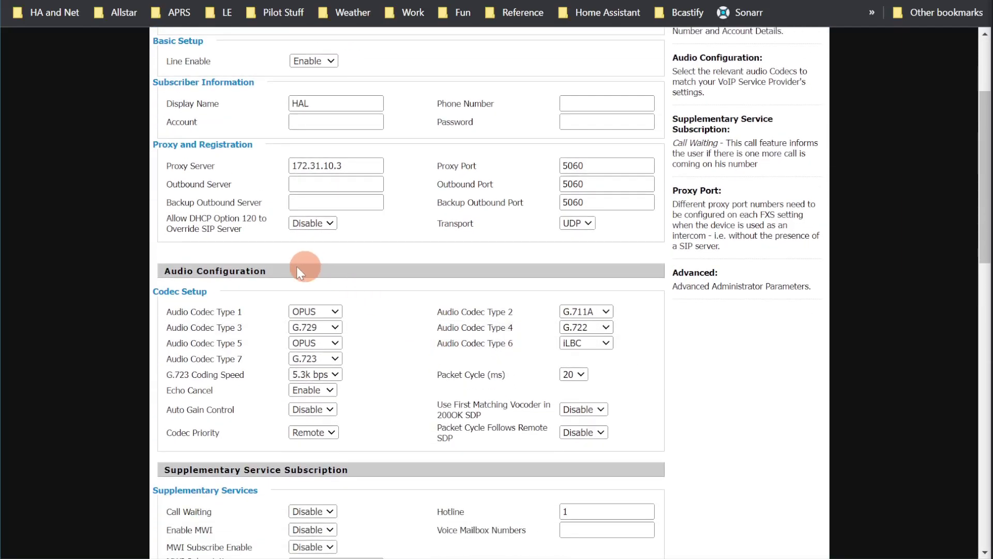
left_click(335, 311)
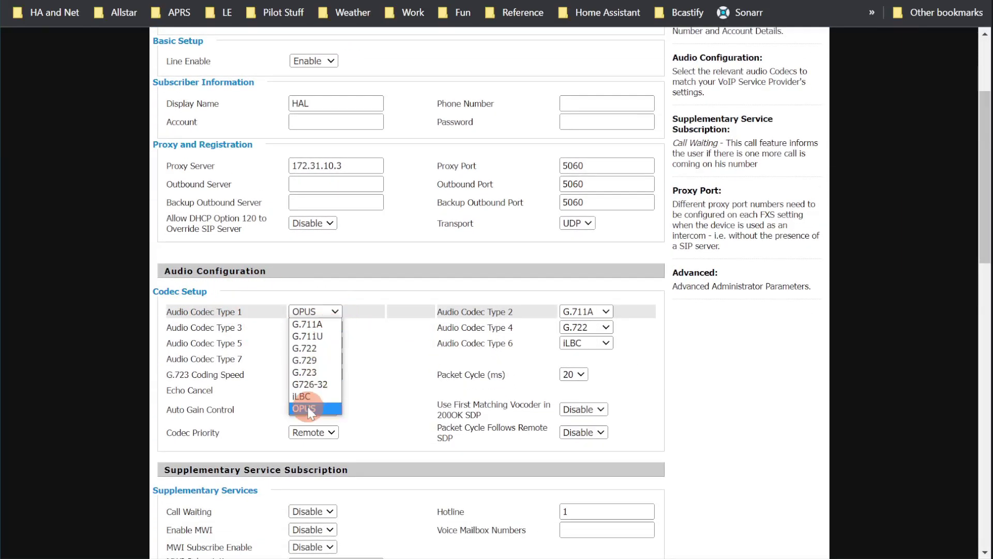
left_click(300, 310)
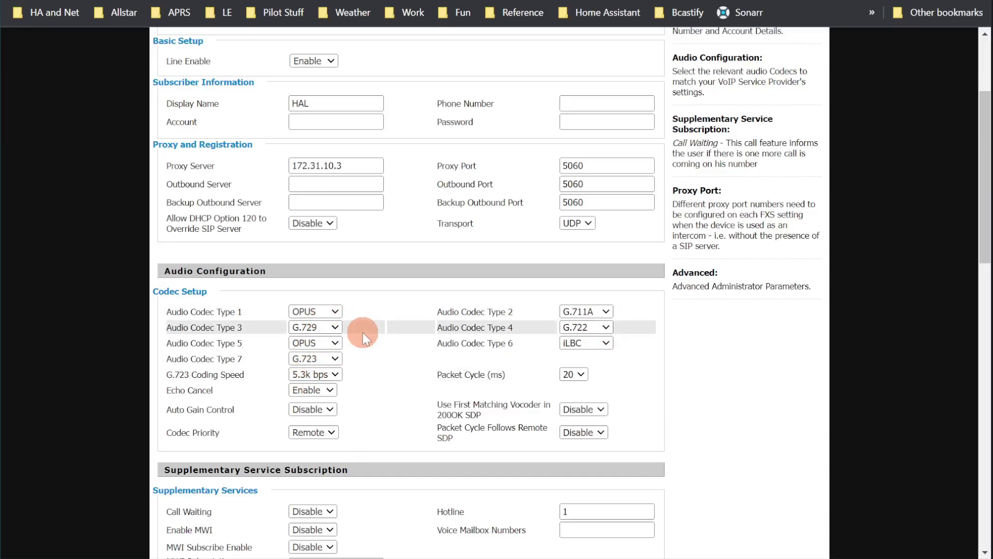
Examine line 1's Supplementary Services, especially Call Waiting and Hotline, alongside the proxy and codec settings.
scroll(399, 331, "down", 2)
scroll(403, 335, "down", 2)
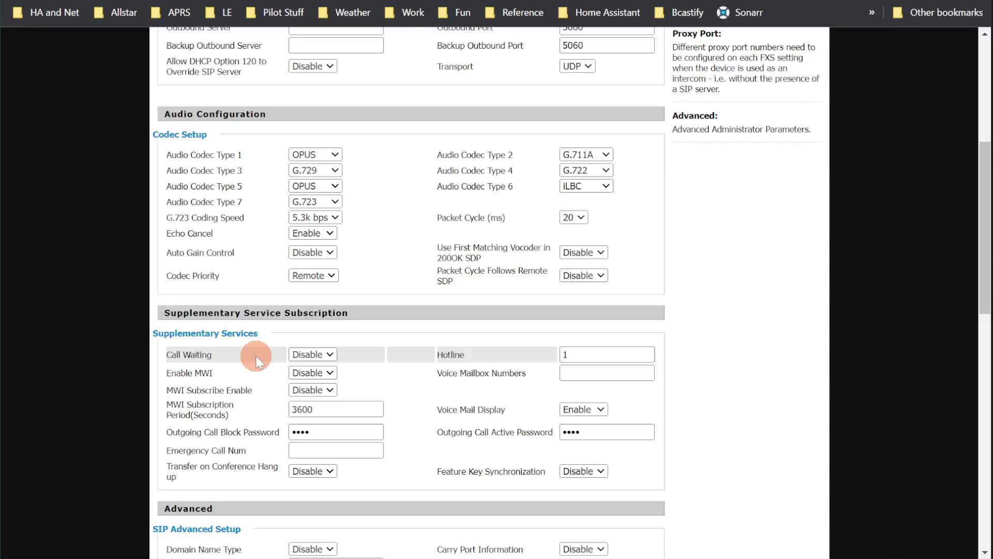
scroll(415, 314, "up", 5)
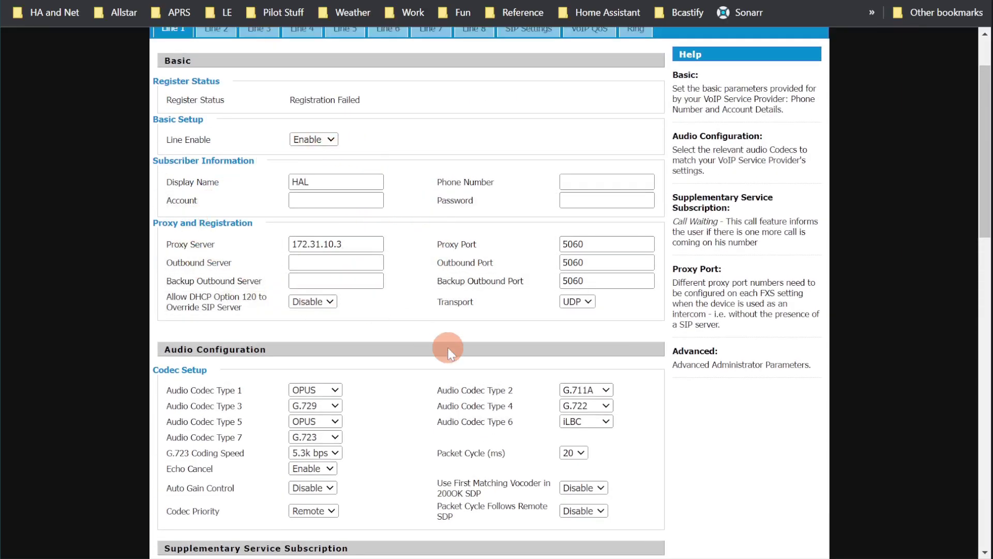
scroll(448, 353, "down", 5)
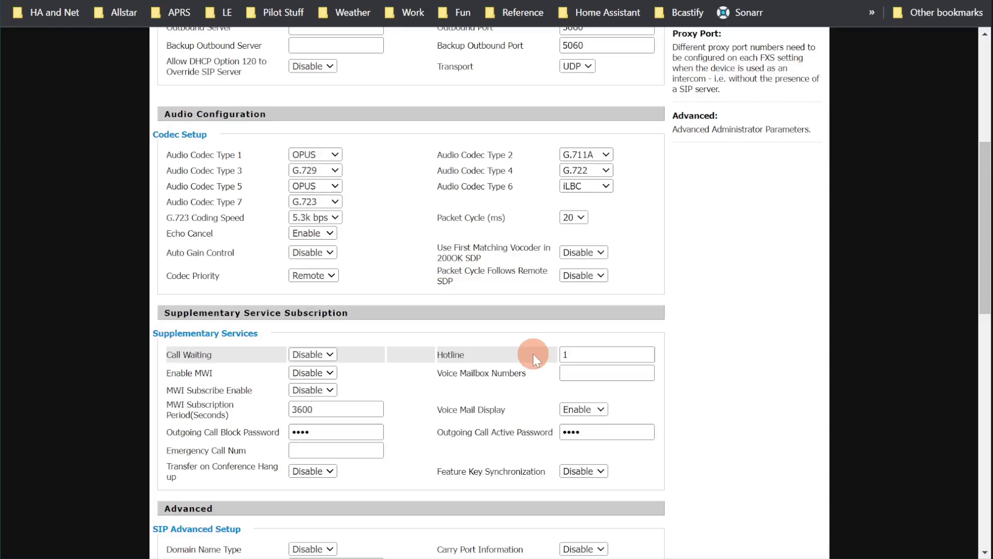
scroll(533, 355, "up", 3)
scroll(437, 375, "down", 2)
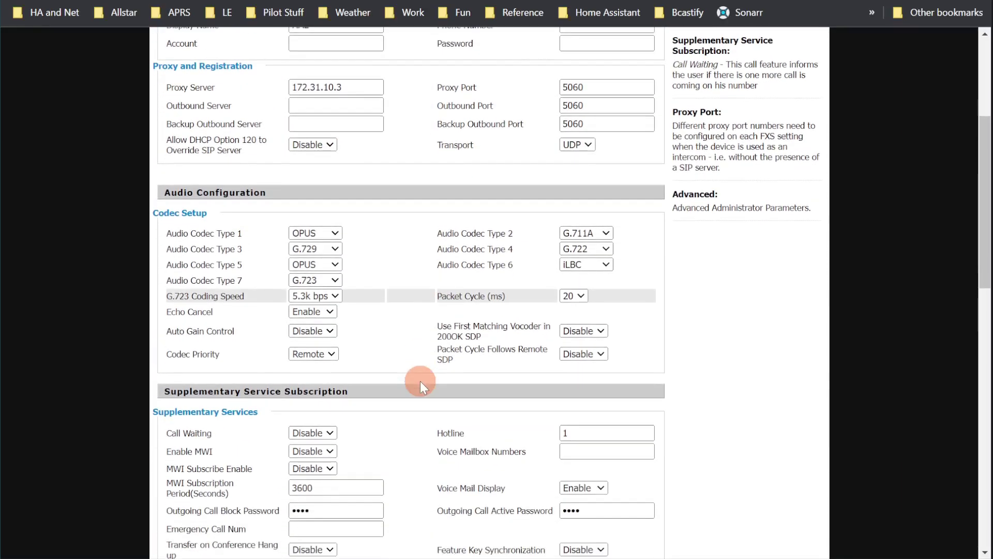
Review line 1's SIP Advanced Setup options and recheck the preferred audio codec and the proxy server settings.
scroll(444, 368, "down", 2)
scroll(414, 362, "down", 5)
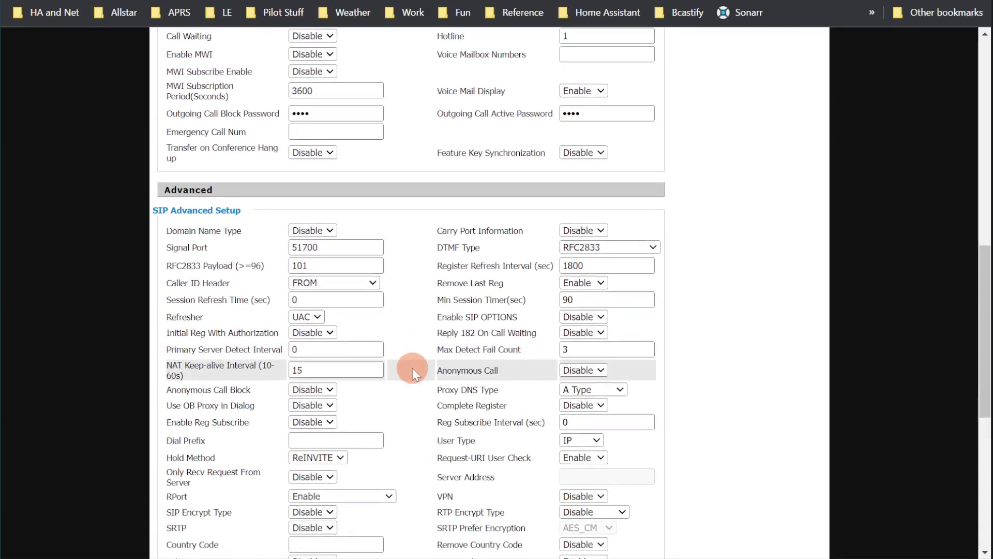
scroll(411, 368, "down", 4)
scroll(415, 363, "down", 1)
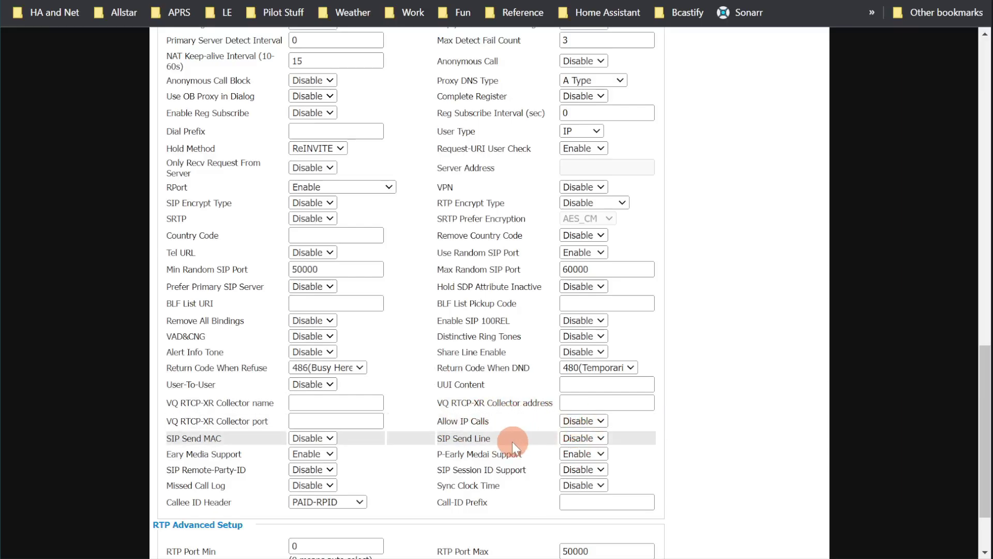
scroll(504, 446, "up", 10)
scroll(498, 458, "up", 7)
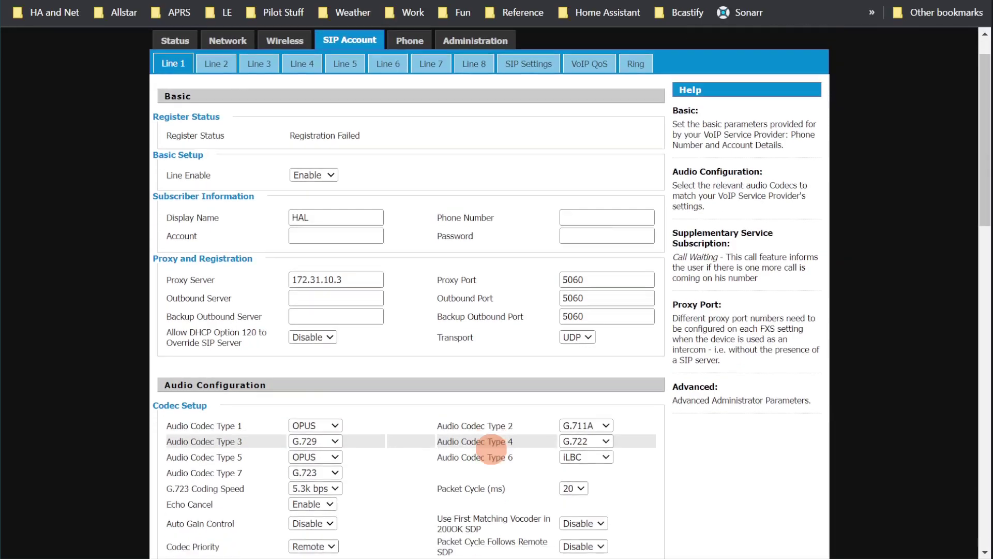
scroll(490, 448, "down", 4)
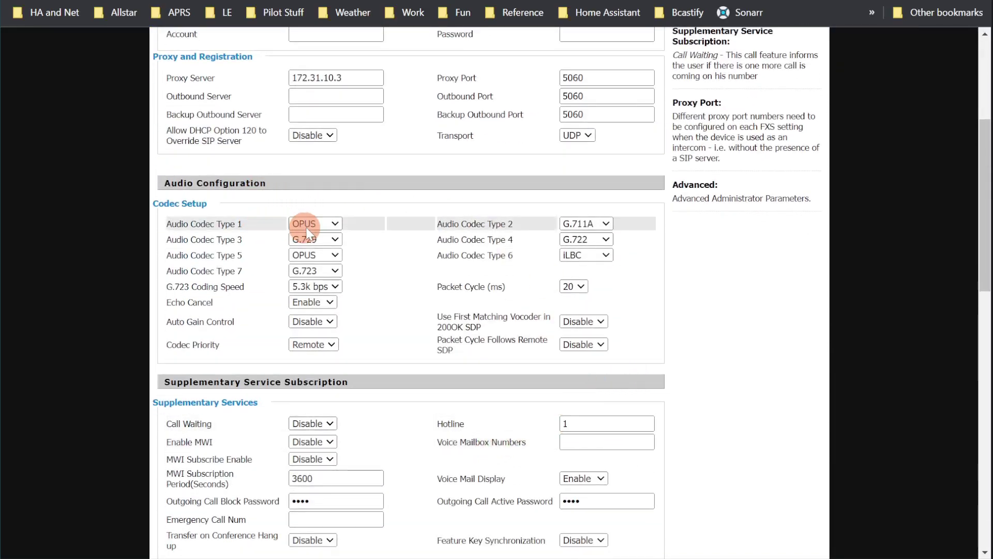
scroll(395, 311, "up", 5)
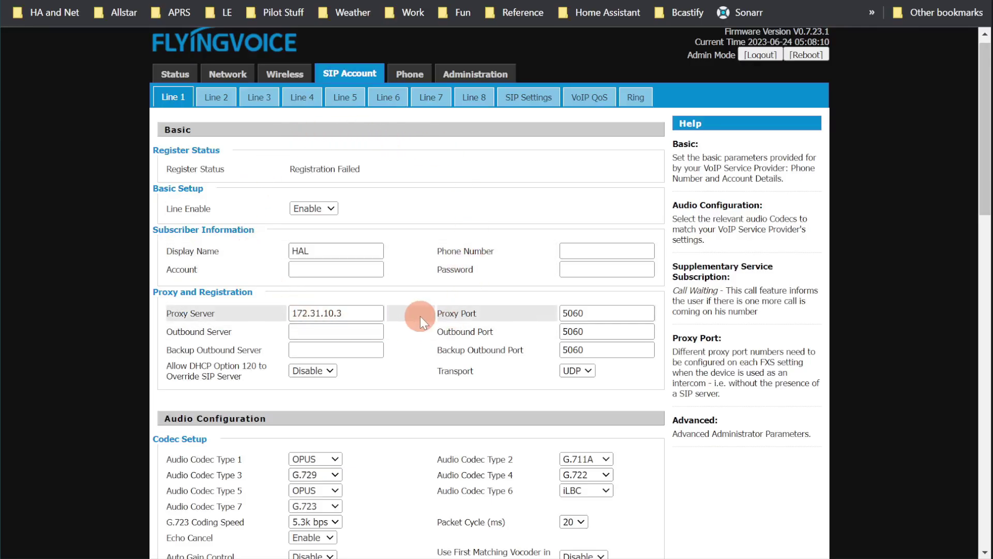
scroll(362, 207, "up", 1)
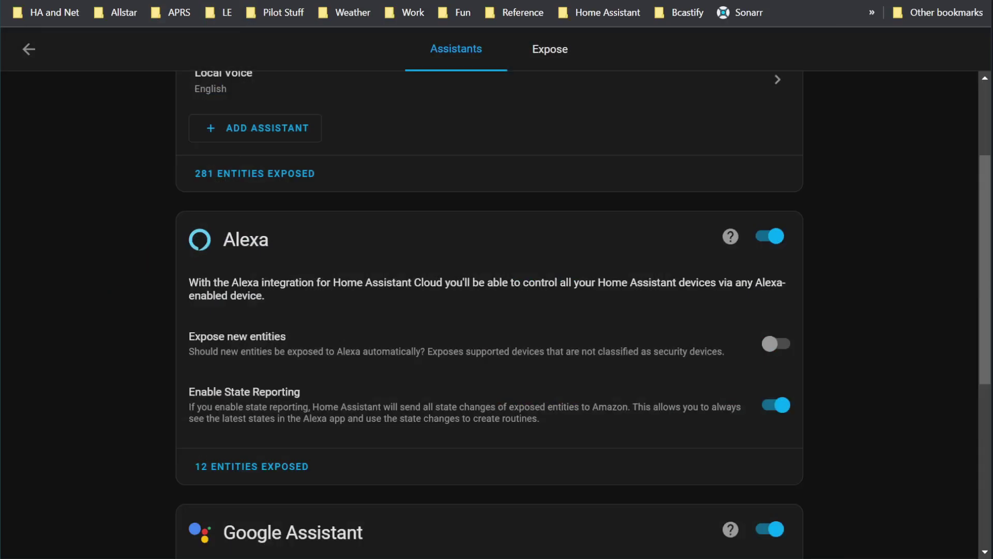
Go to Integrations through the quick command search, open the Voice over IP device and inspect its model and firmware details.
type("cint")
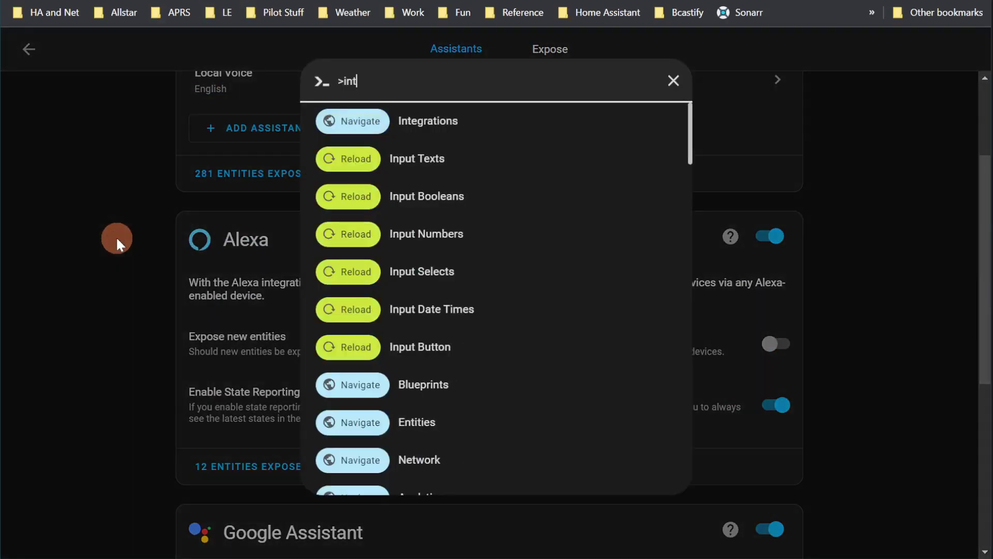
key("Return")
scroll(603, 317, "down", 15)
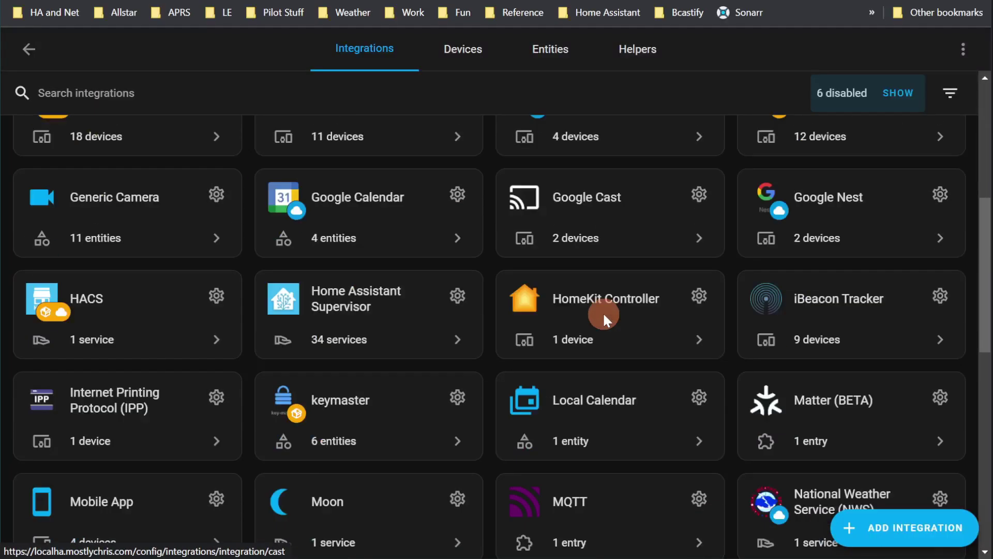
scroll(587, 339, "down", 4)
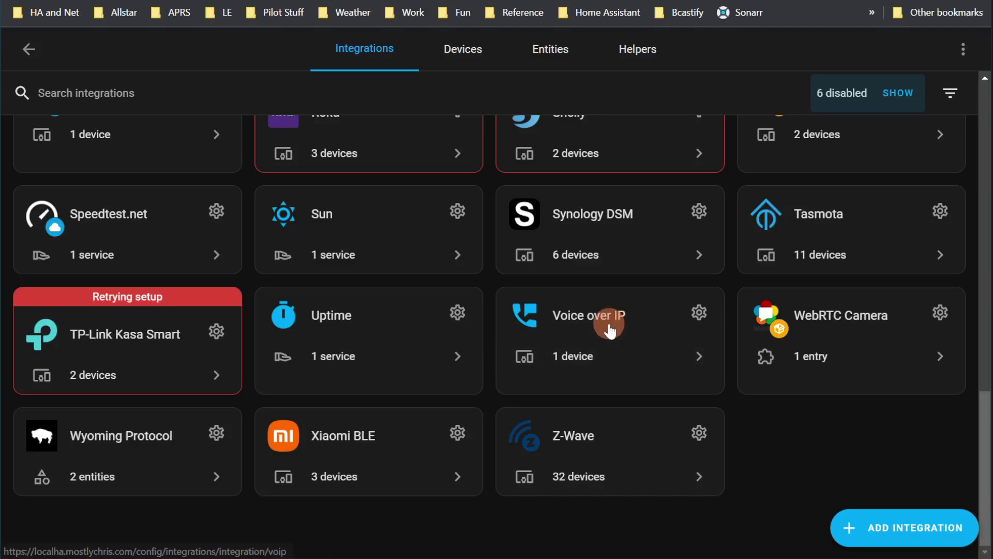
left_click(578, 362)
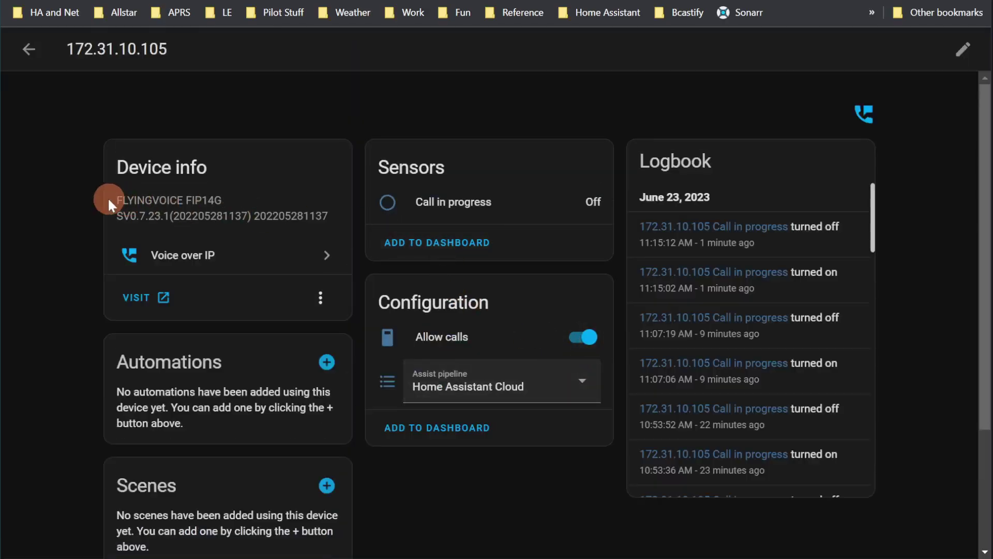
left_click_drag(107, 194, 326, 216)
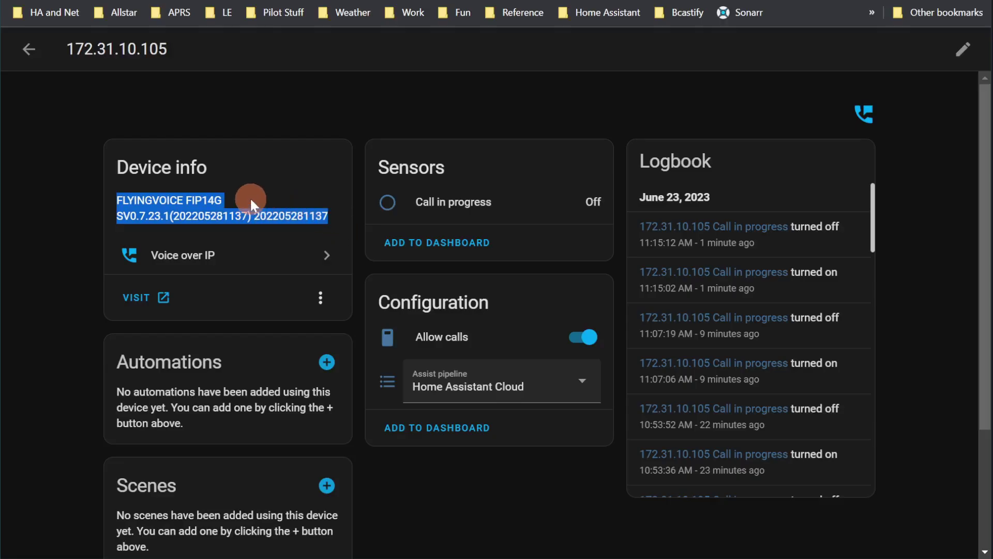
left_click(74, 216)
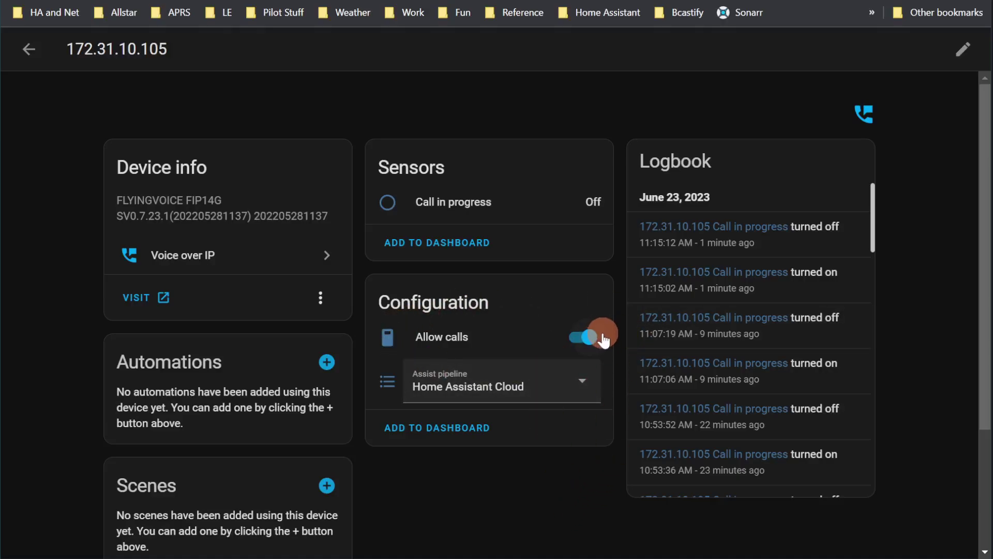
Try the Preferred Assist pipeline for the VoIP phone and settle on Local Voice.
left_click(559, 391)
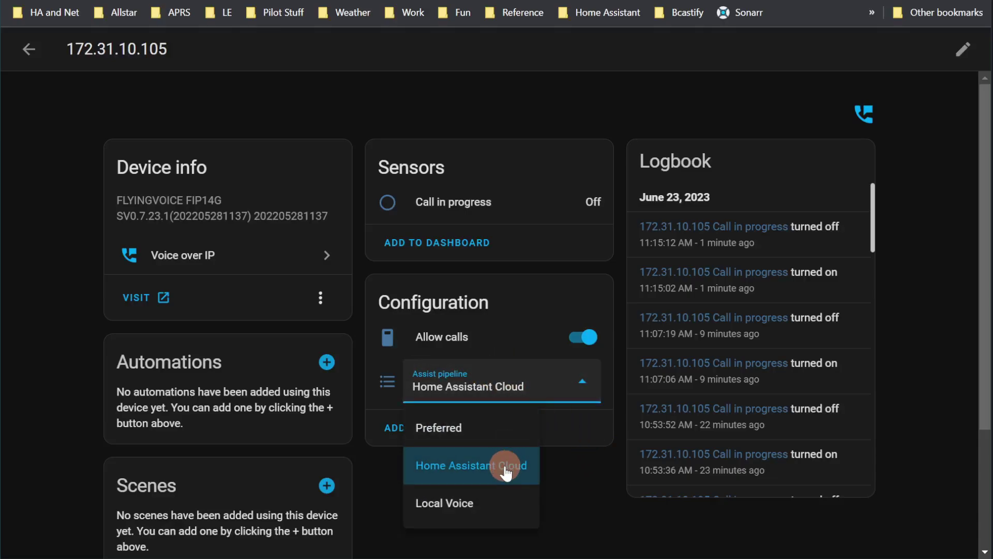
left_click(579, 485)
left_click(585, 401)
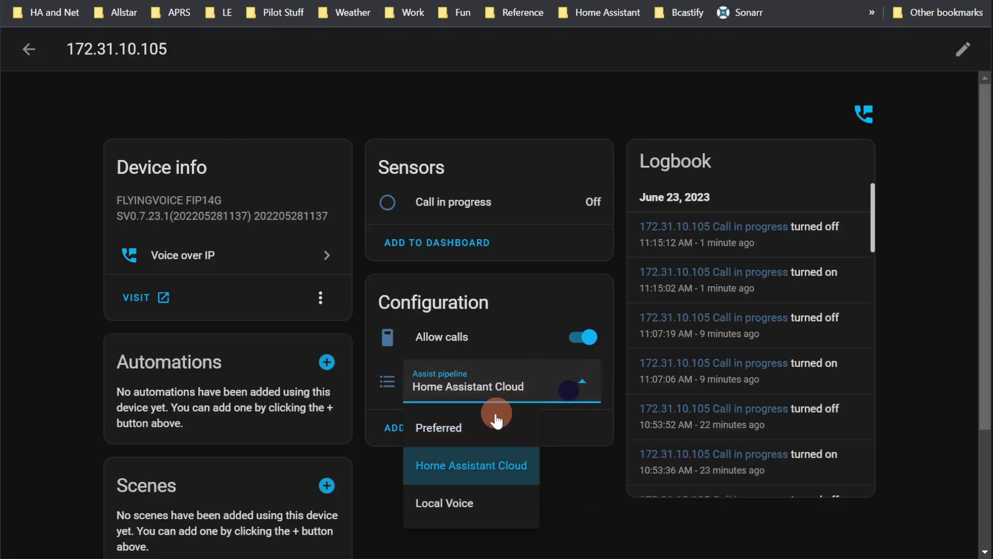
left_click(486, 424)
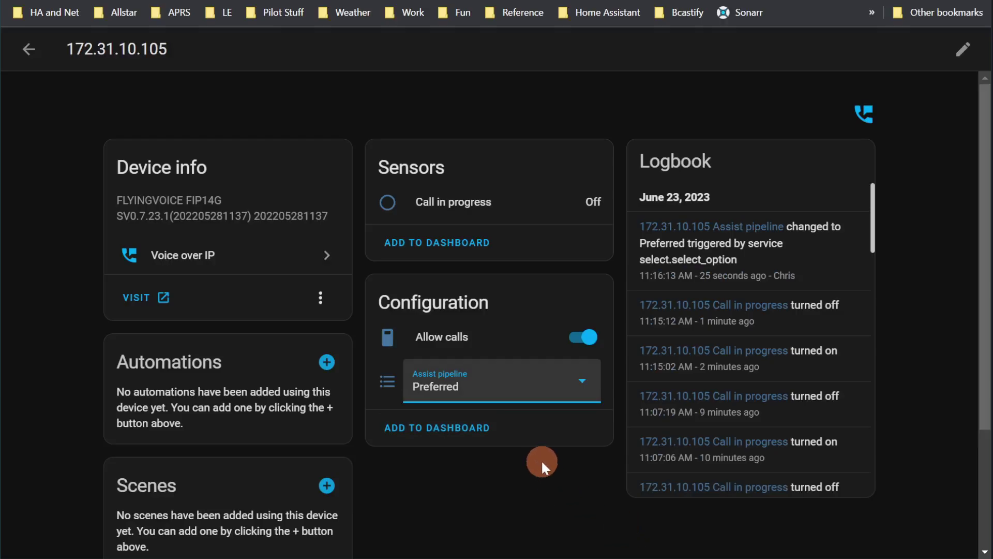
left_click(533, 382)
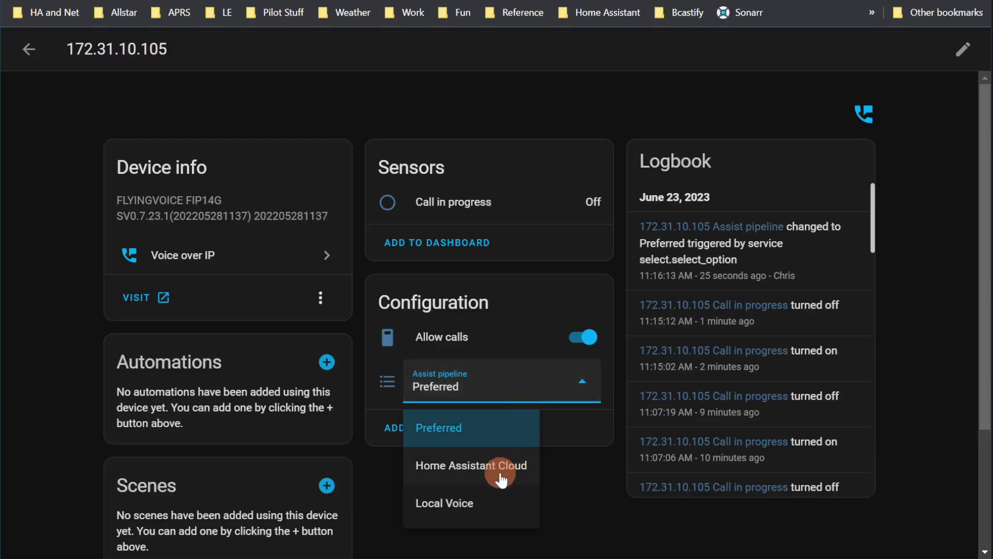
left_click(468, 497)
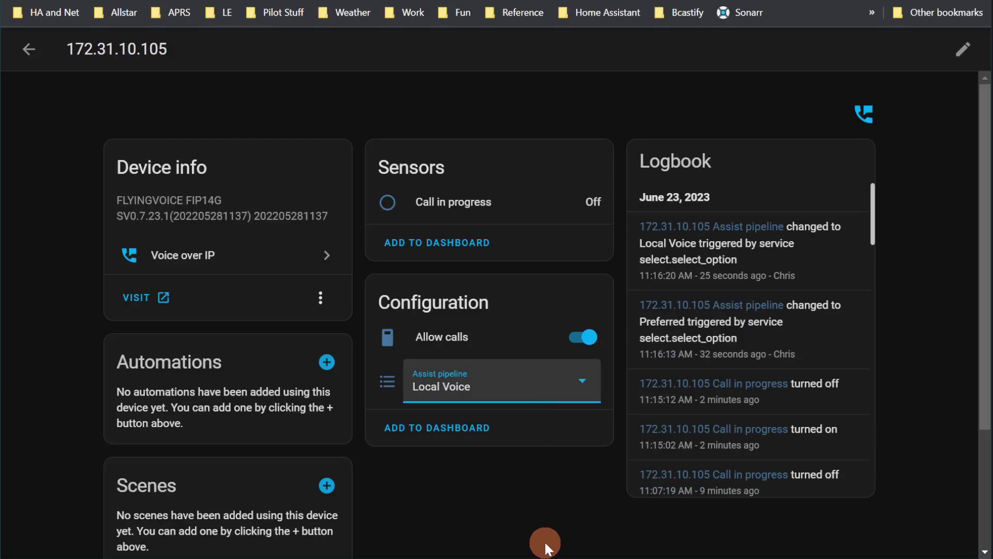
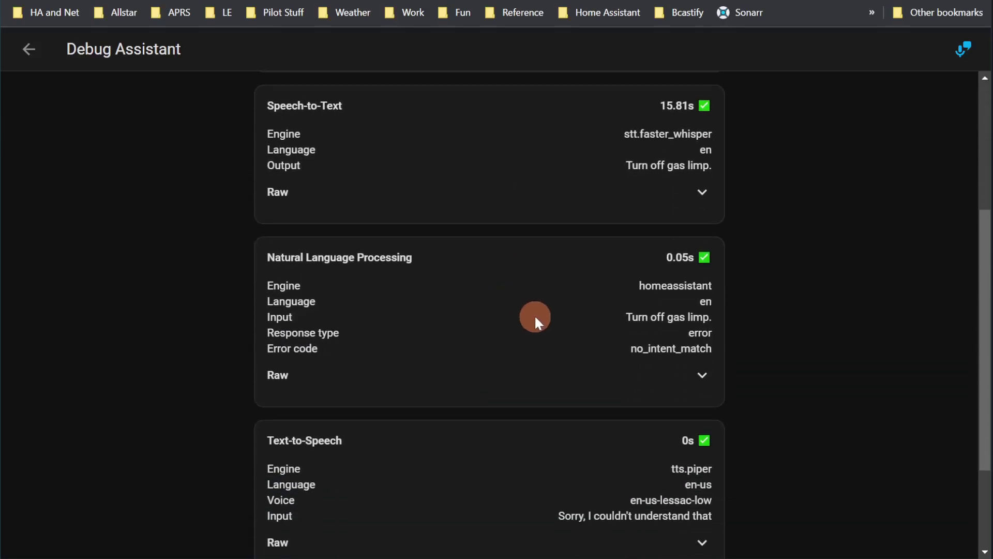
Examine the stages of the 11:16:58 AM run in Debug Assistant and compare it with the preceding run.
scroll(564, 339, "down", 3)
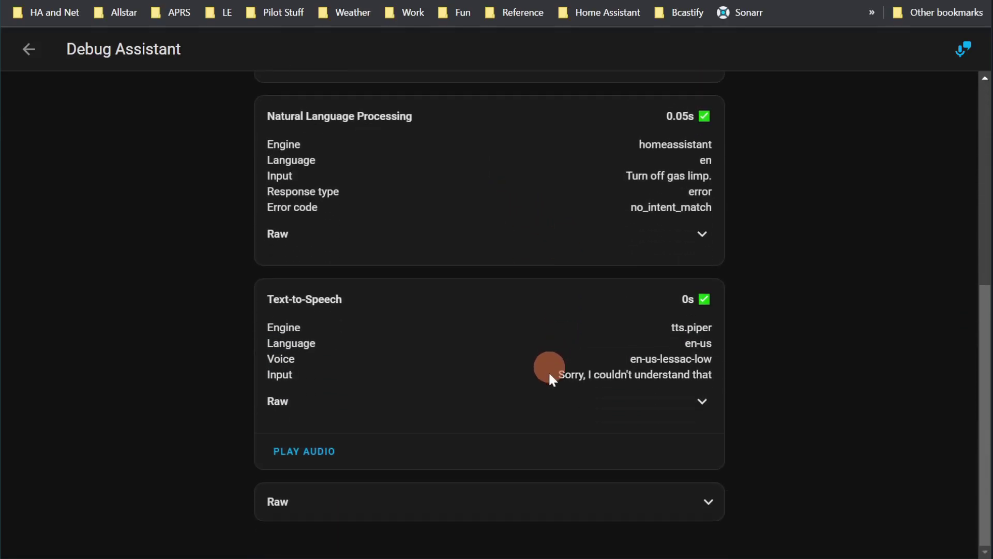
scroll(496, 401, "up", 8)
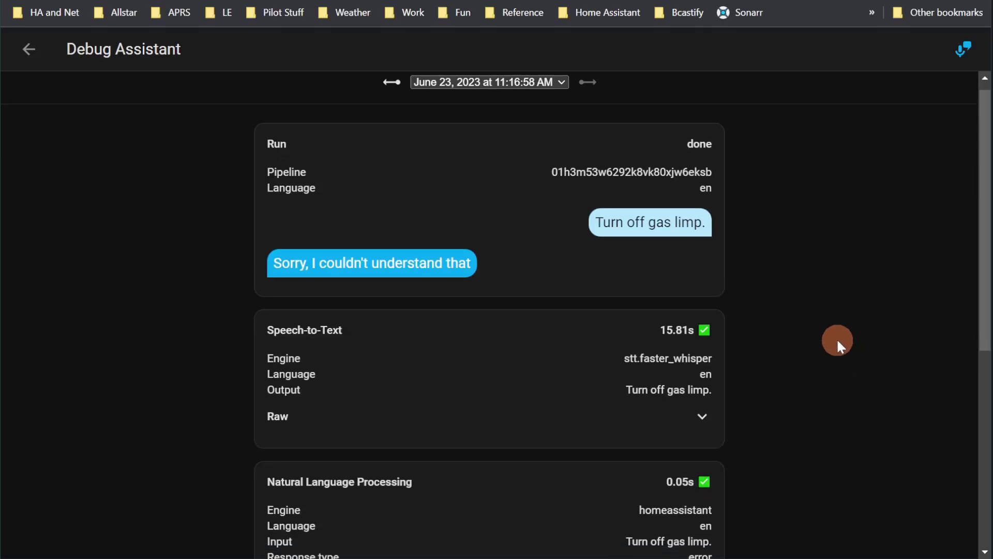
scroll(835, 344, "down", 5)
scroll(822, 416, "down", 2)
scroll(792, 398, "up", 7)
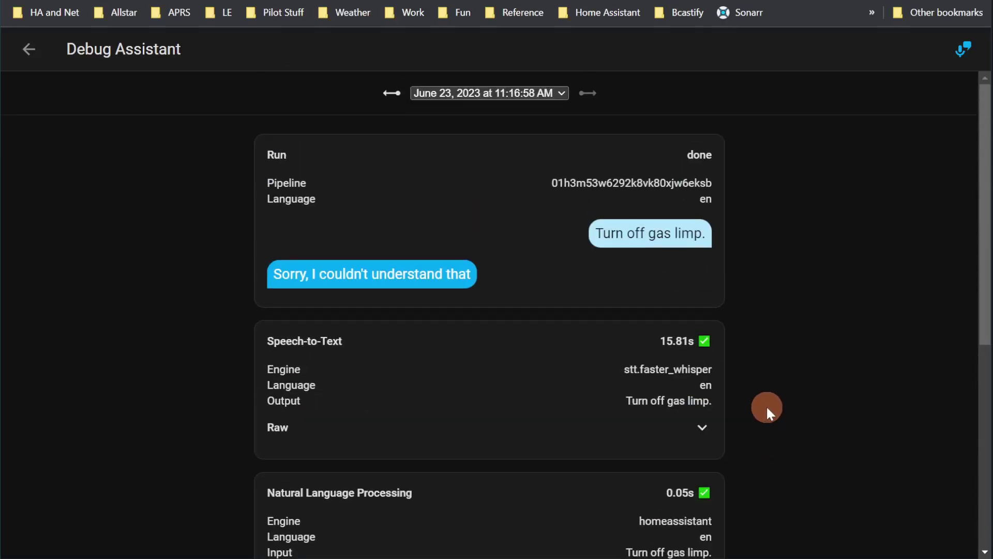
left_click(393, 94)
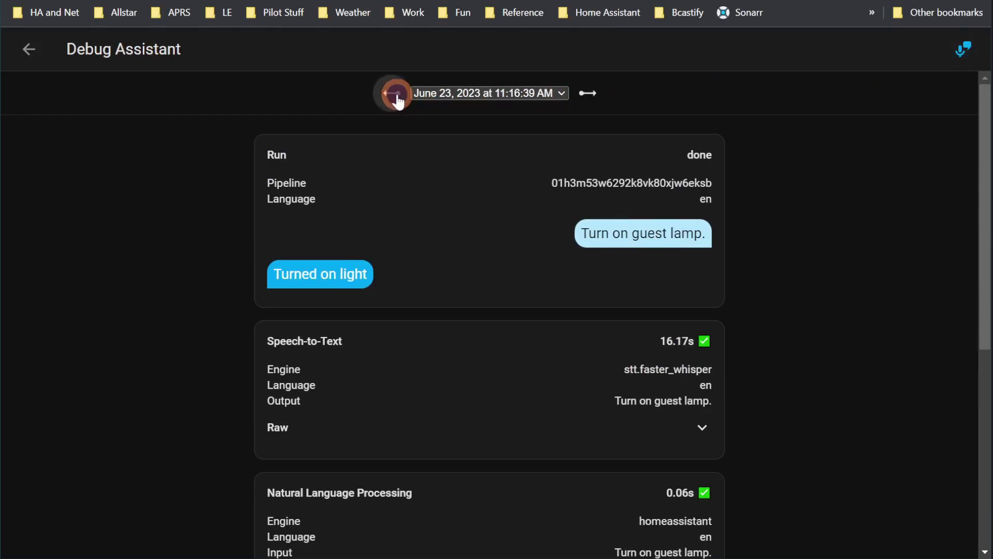
left_click(589, 93)
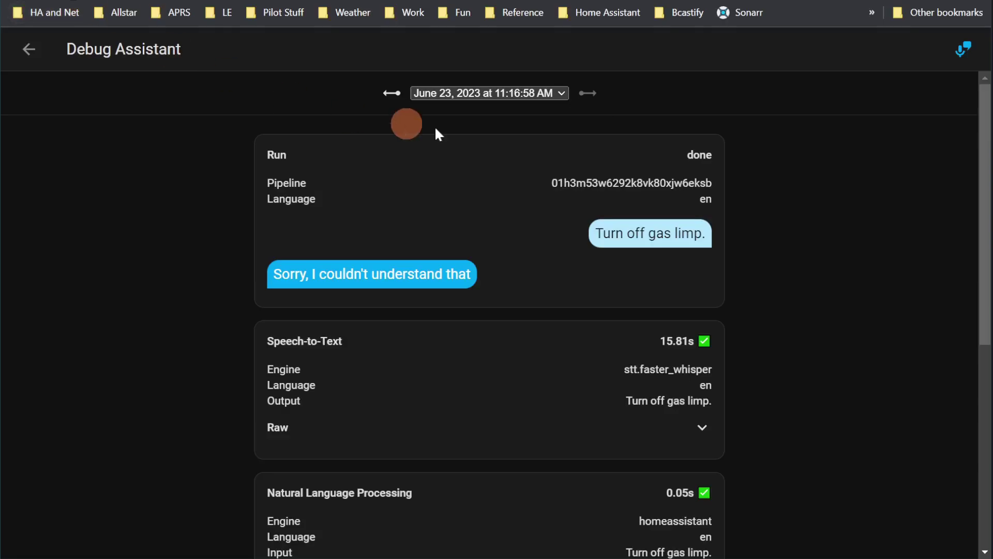
Reload Debug Assistant and examine the newest run's speech-to-text, natural language processing and text-to-speech stages.
key("F5")
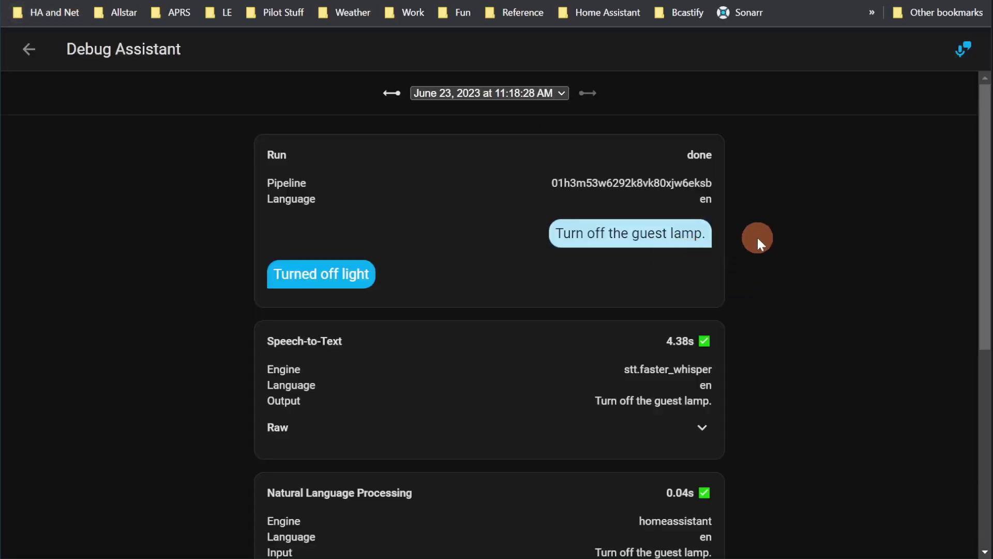
scroll(757, 237, "down", 3)
scroll(757, 238, "up", 3)
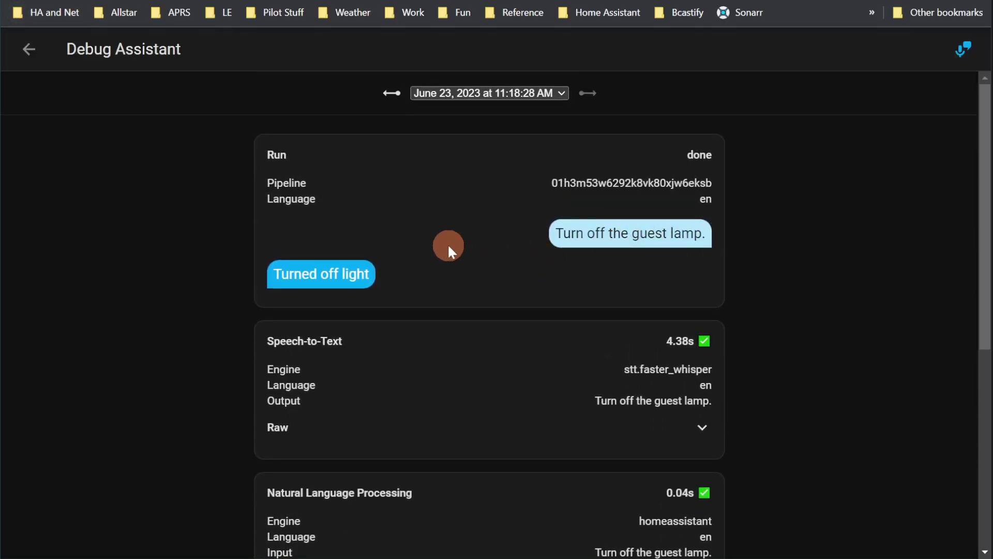
scroll(448, 243, "down", 3)
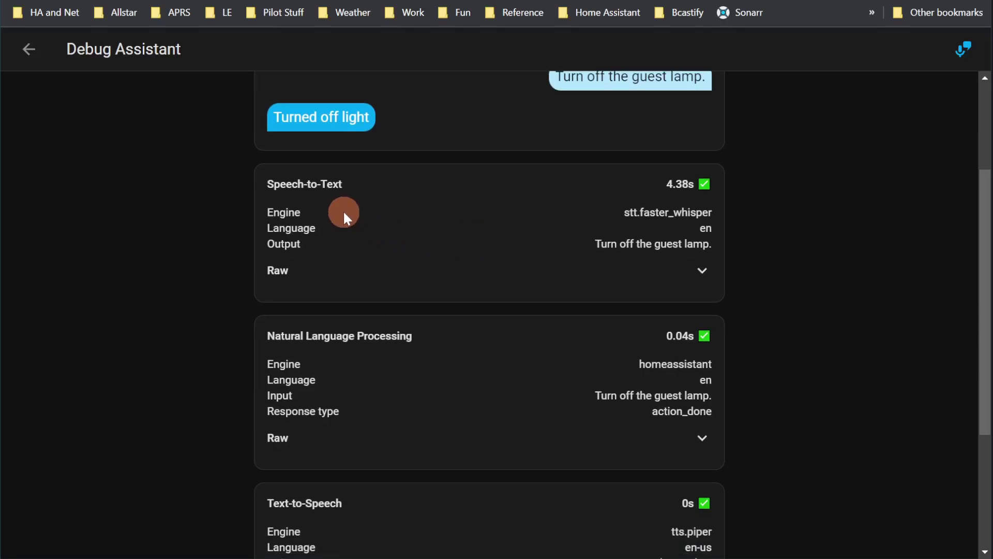
scroll(355, 226, "up", 3)
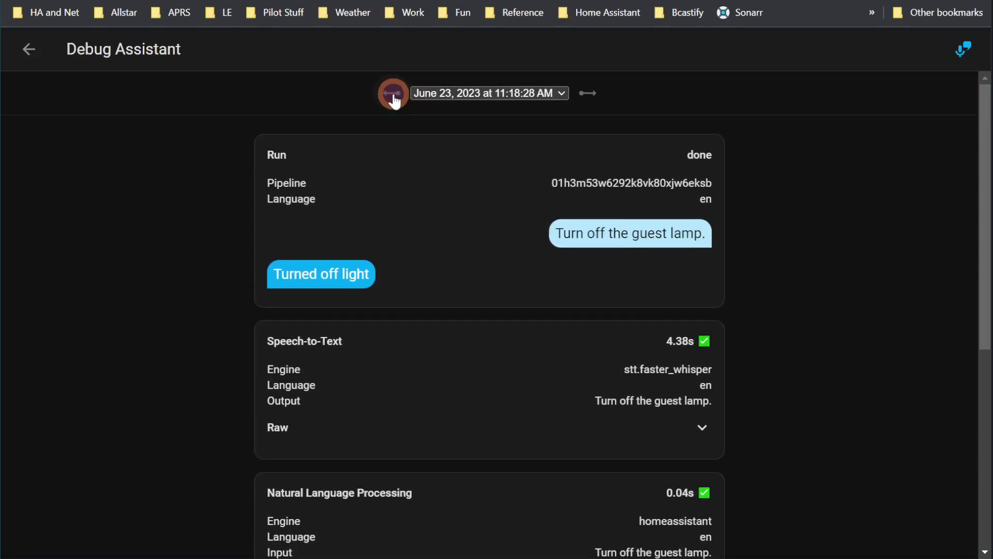
Go back to the 11:16:58 AM run and examine its speech-to-text, natural language processing and text-to-speech stages.
left_click(393, 96)
left_click(514, 284)
scroll(592, 360, "down", 2)
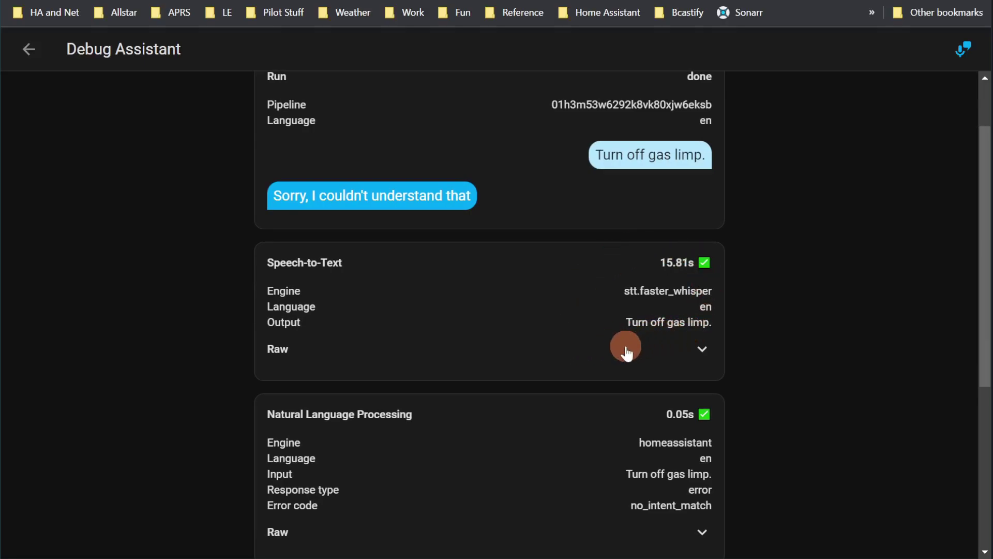
scroll(626, 349, "down", 3)
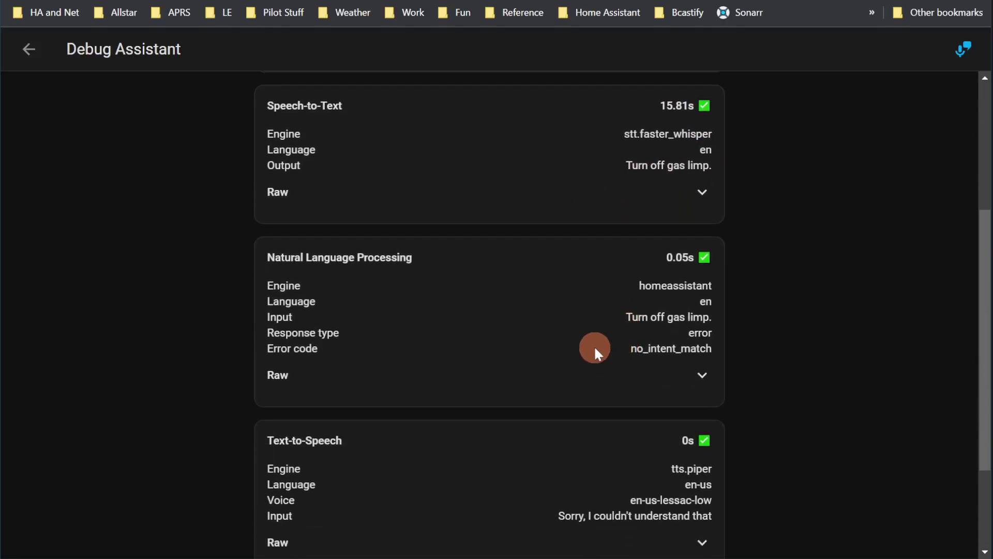
scroll(595, 349, "up", 2)
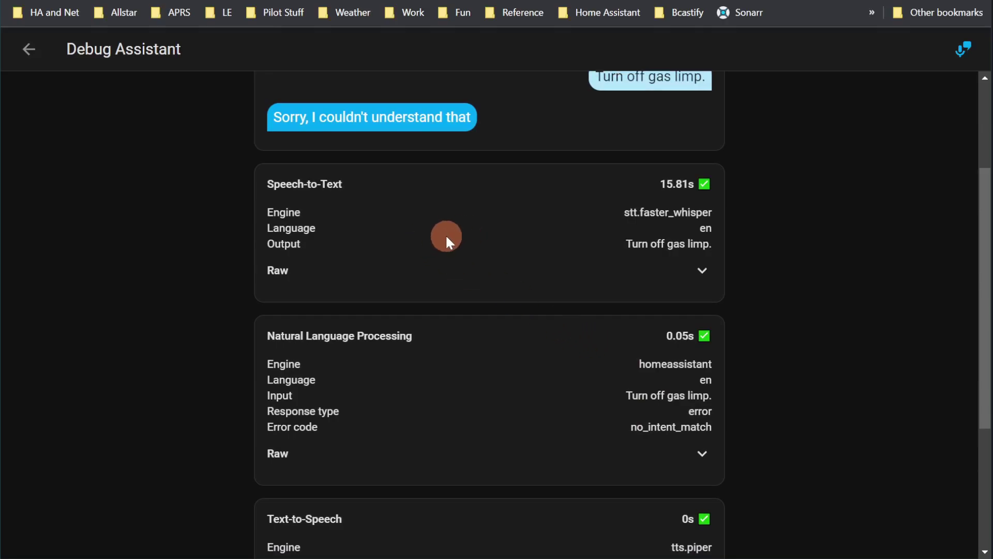
scroll(464, 285, "up", 2)
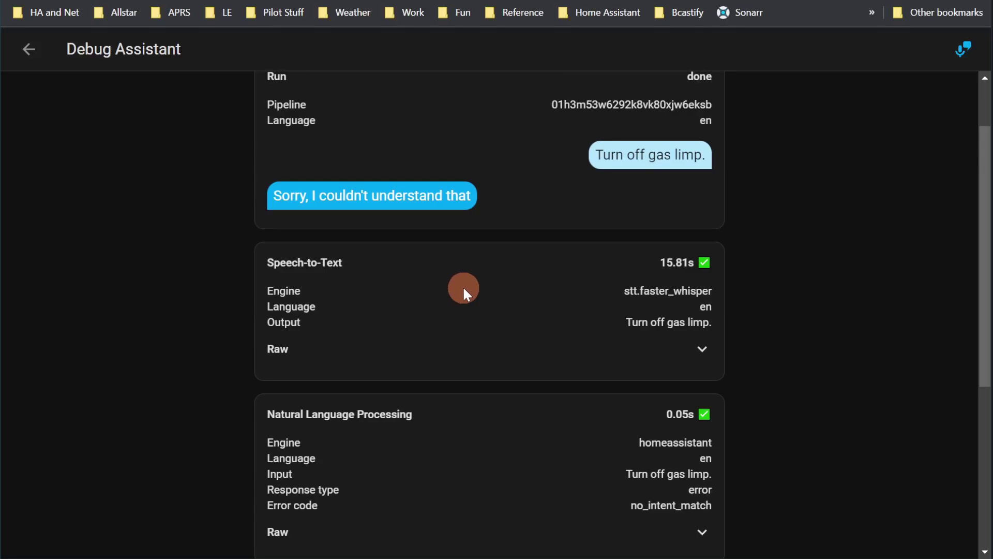
scroll(465, 295, "up", 2)
scroll(474, 328, "down", 2)
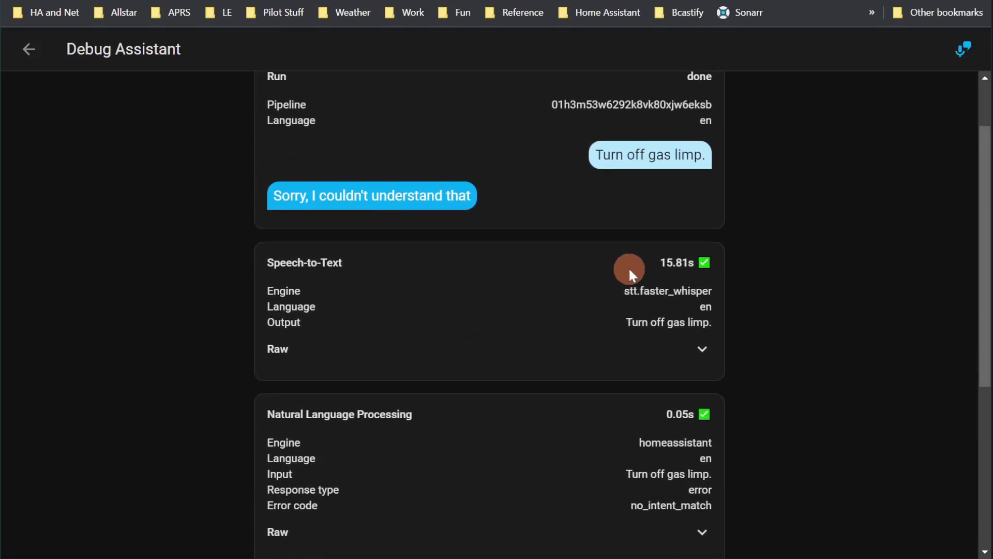
scroll(560, 279, "down", 4)
scroll(554, 207, "up", 6)
scroll(548, 295, "down", 4)
scroll(546, 292, "down", 2)
scroll(493, 320, "down", 2)
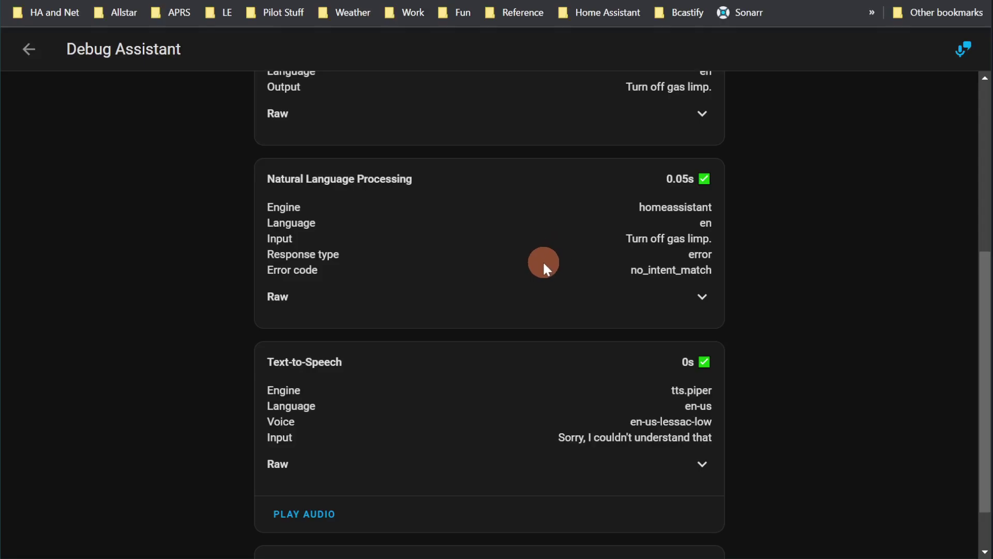
scroll(542, 261, "down", 1)
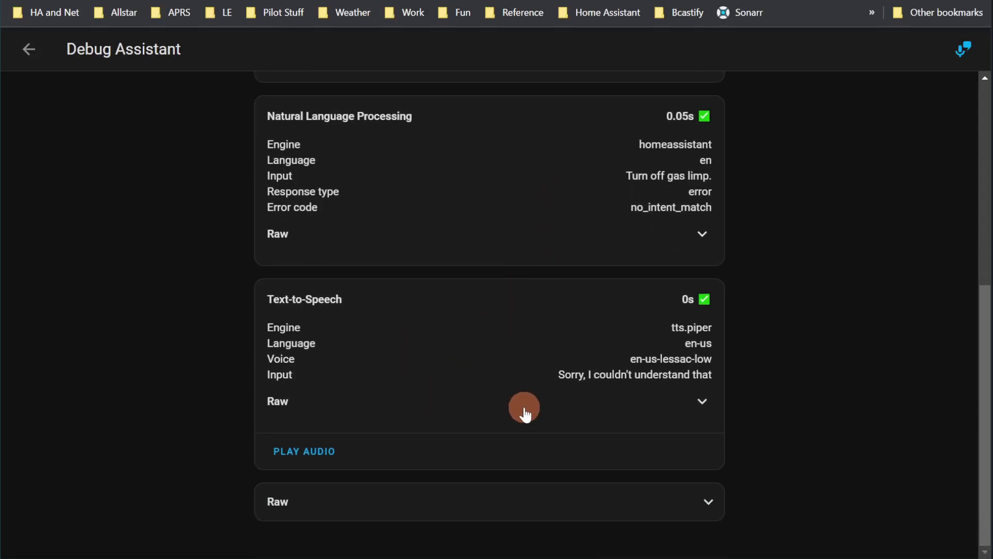
scroll(519, 395, "up", 6)
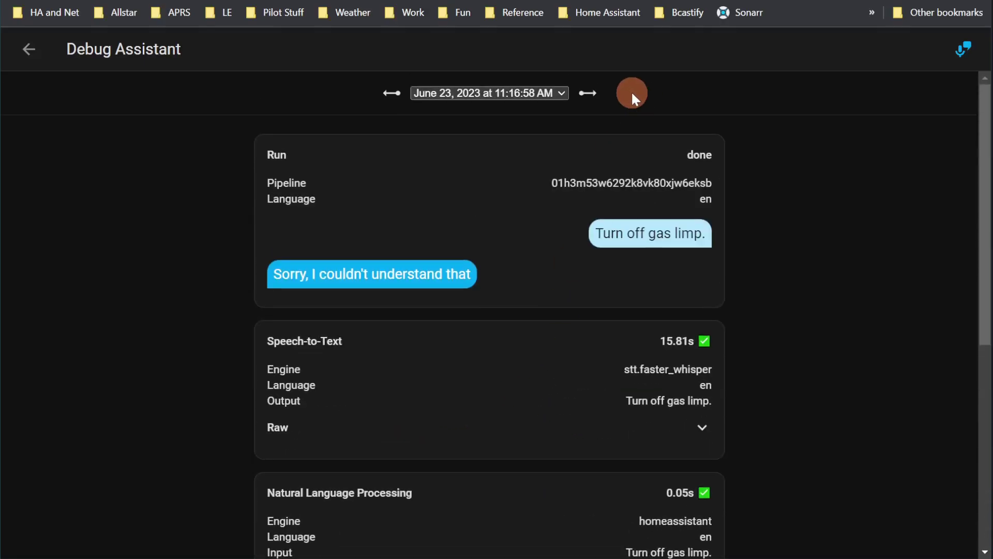
Return to the 11:18:28 AM run and compare its stage timings and recognized command with the preceding run.
left_click(591, 93)
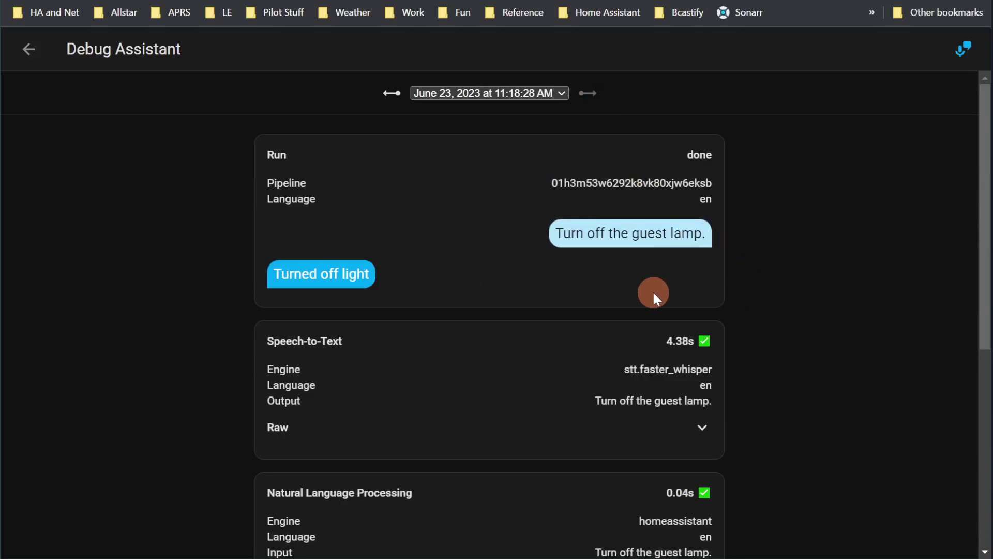
scroll(603, 319, "down", 1)
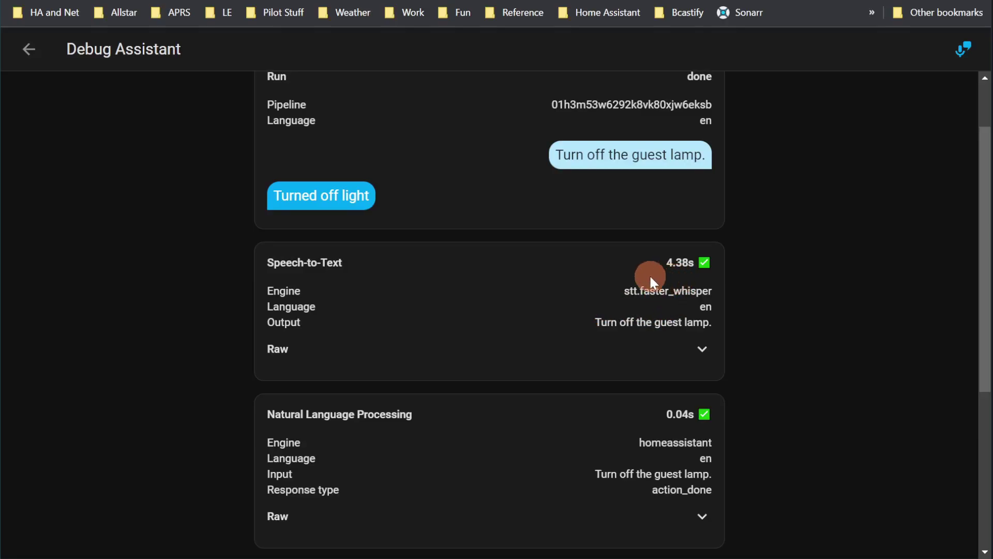
scroll(595, 313, "down", 2)
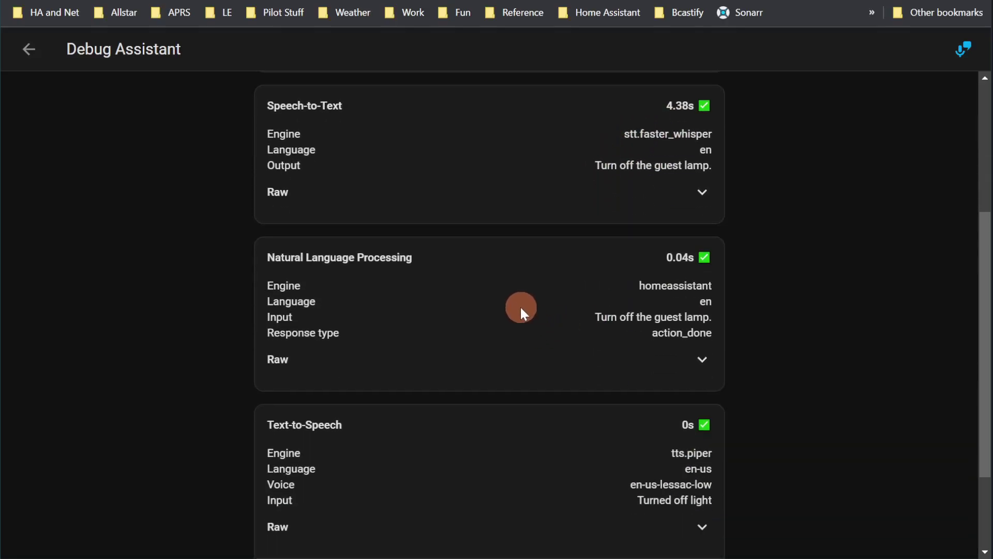
scroll(670, 265, "down", 2)
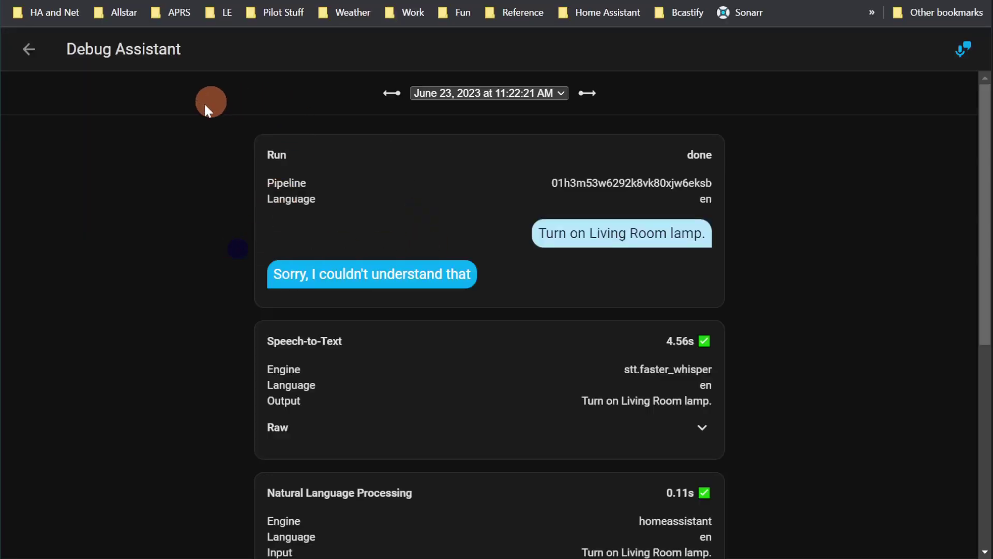
Leave Debug Assistant for the list of exposed entities and examine which voice assistants each entity is exposed to.
left_click(11, 65)
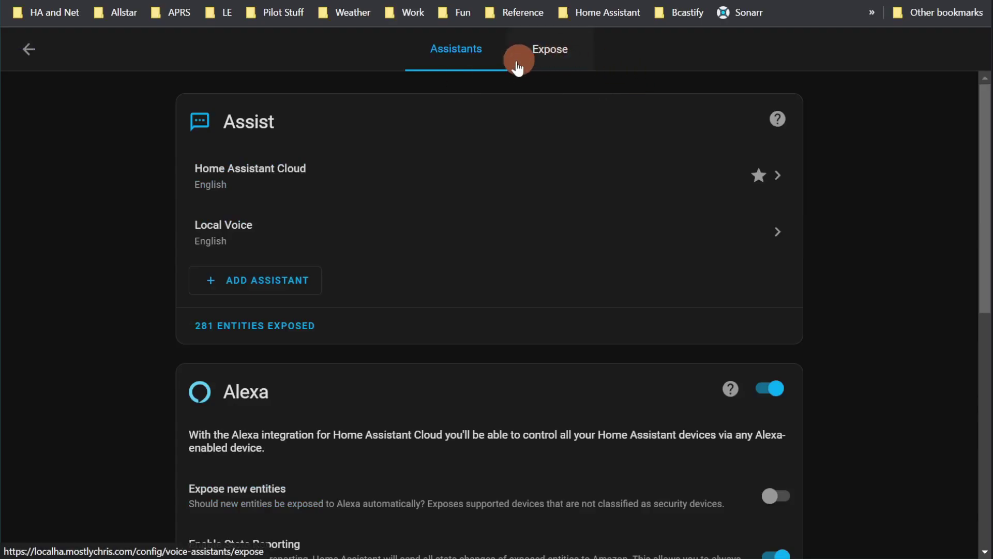
left_click(572, 50)
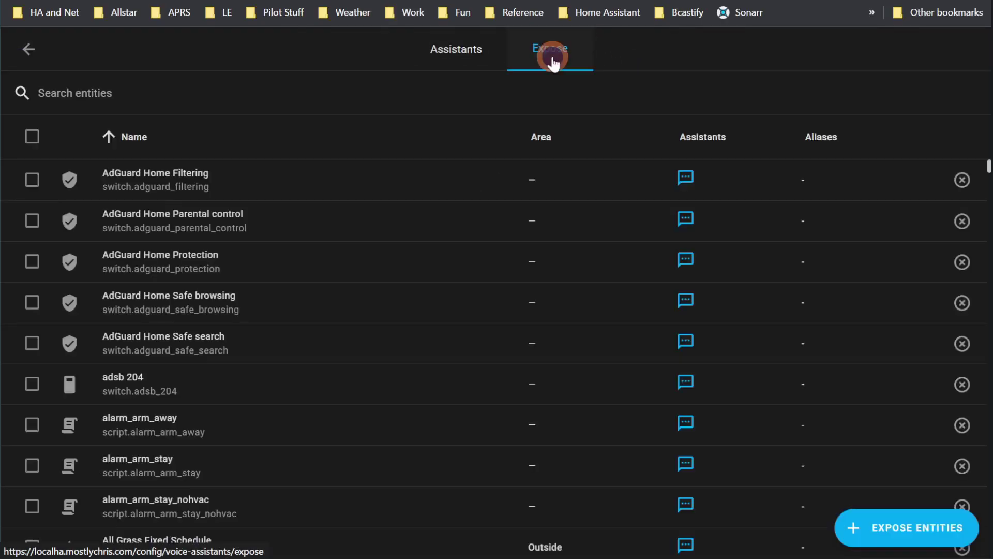
scroll(701, 383, "down", 6)
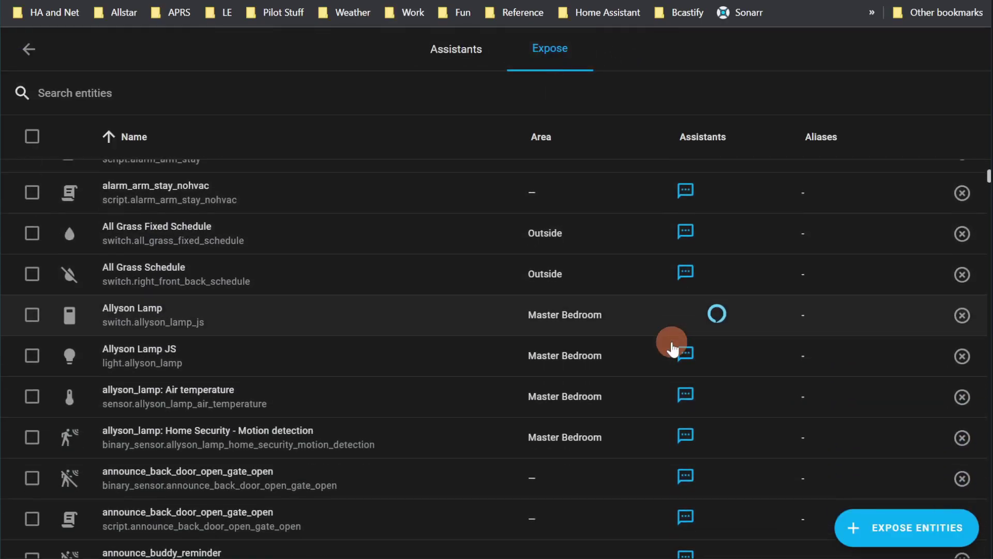
scroll(673, 347, "down", 13)
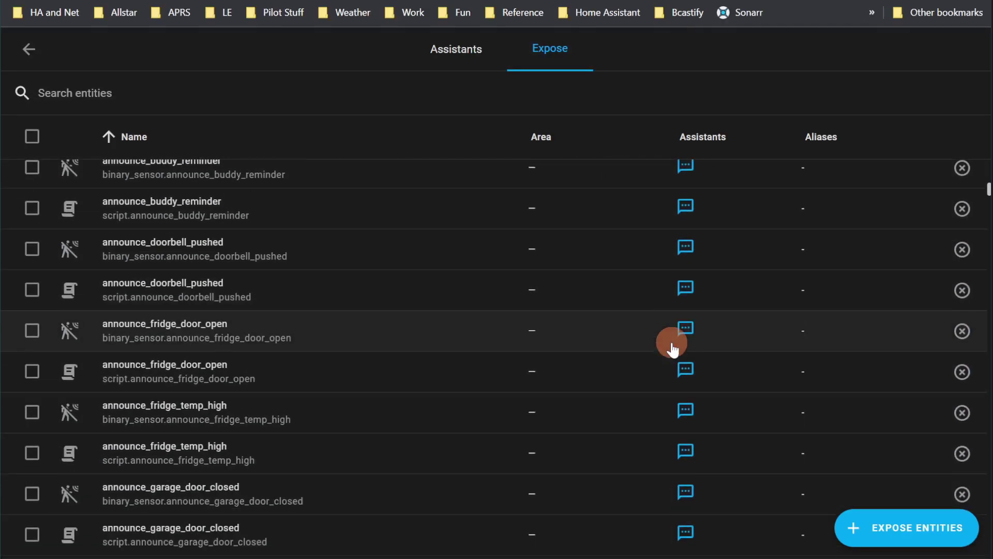
scroll(673, 354, "down", 12)
scroll(680, 354, "up", 8)
scroll(688, 331, "up", 6)
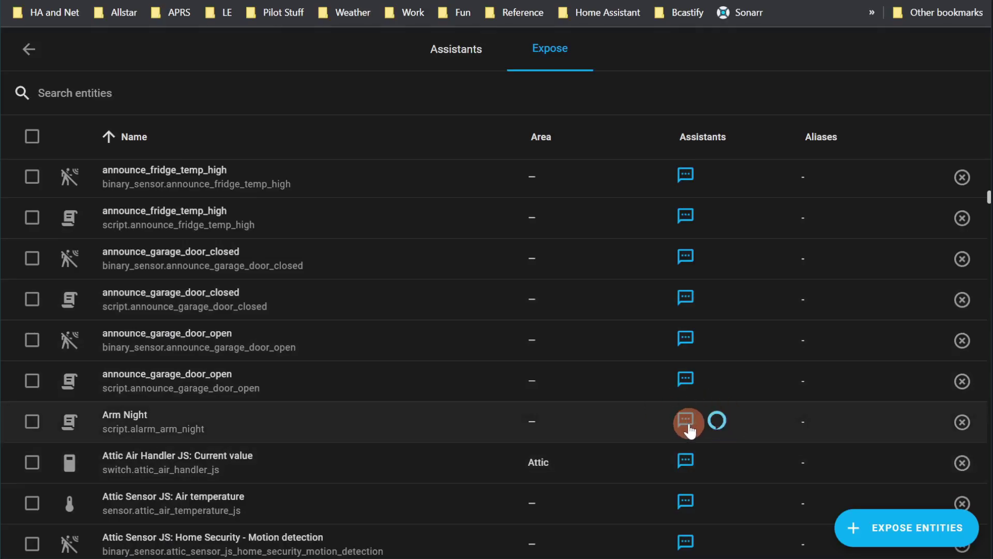
scroll(686, 424, "down", 2)
scroll(683, 377, "down", 9)
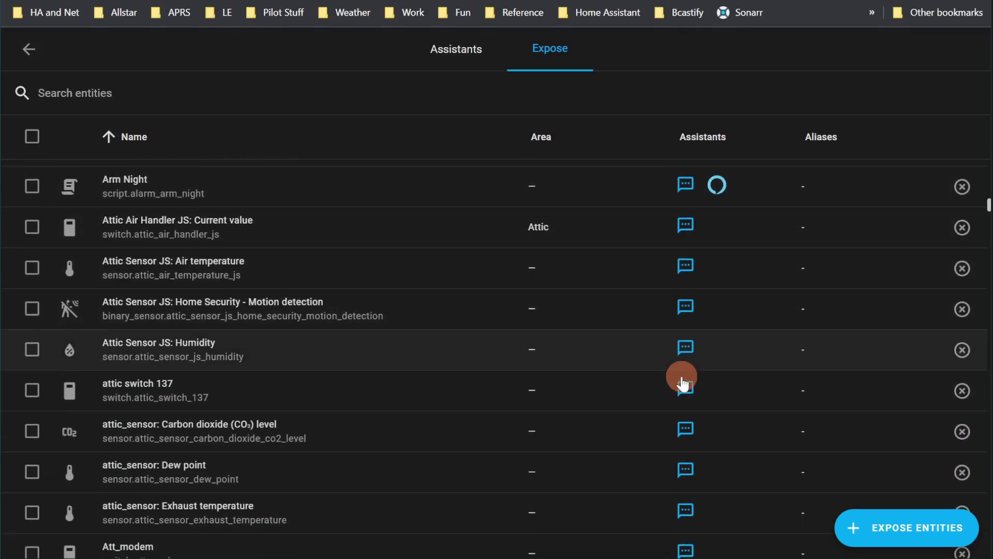
scroll(714, 362, "down", 4)
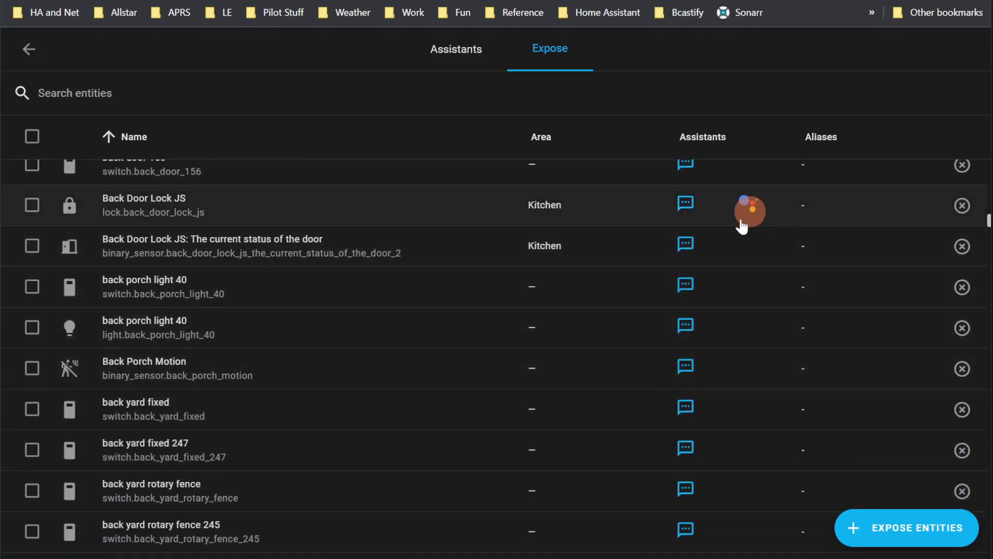
scroll(719, 263, "down", 5)
scroll(689, 322, "down", 20)
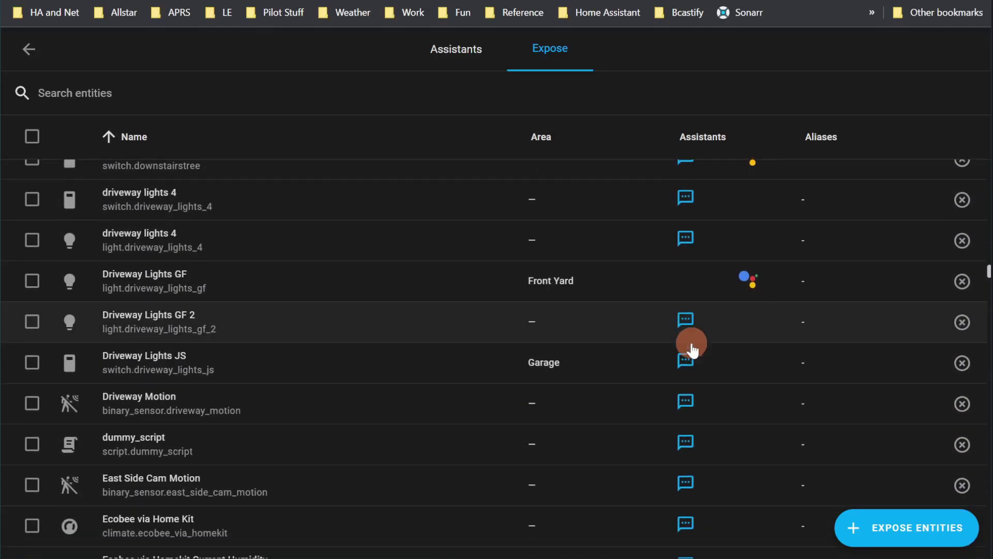
scroll(694, 349, "down", 15)
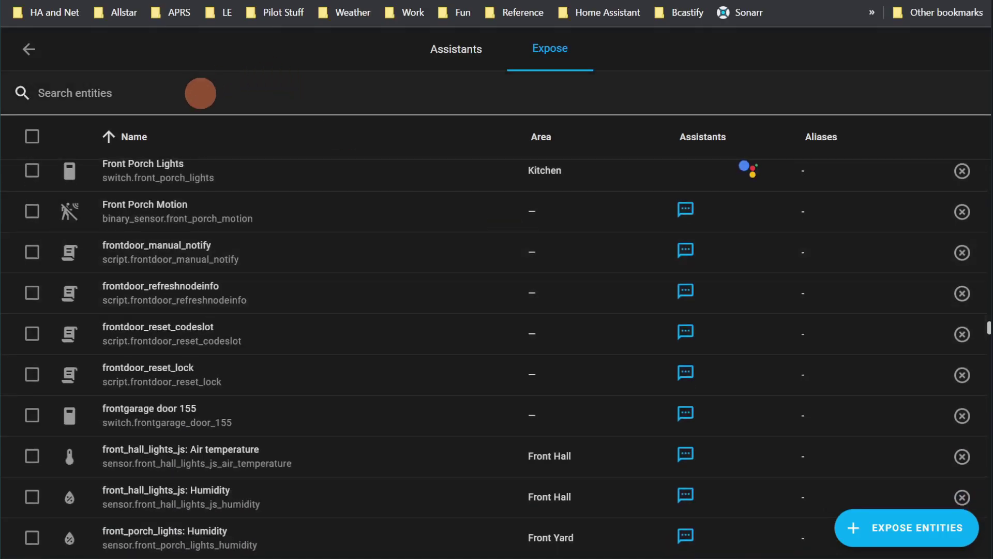
Filter the exposed entities by "living" and expose the Living Room Lamp switch to Assist.
left_click(157, 107)
type("living")
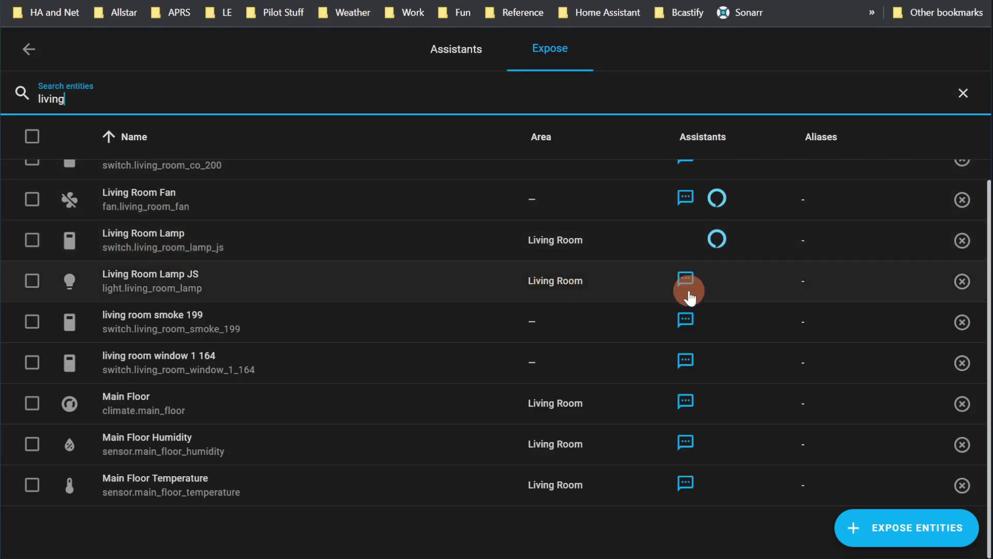
left_click(686, 241)
left_click(626, 241)
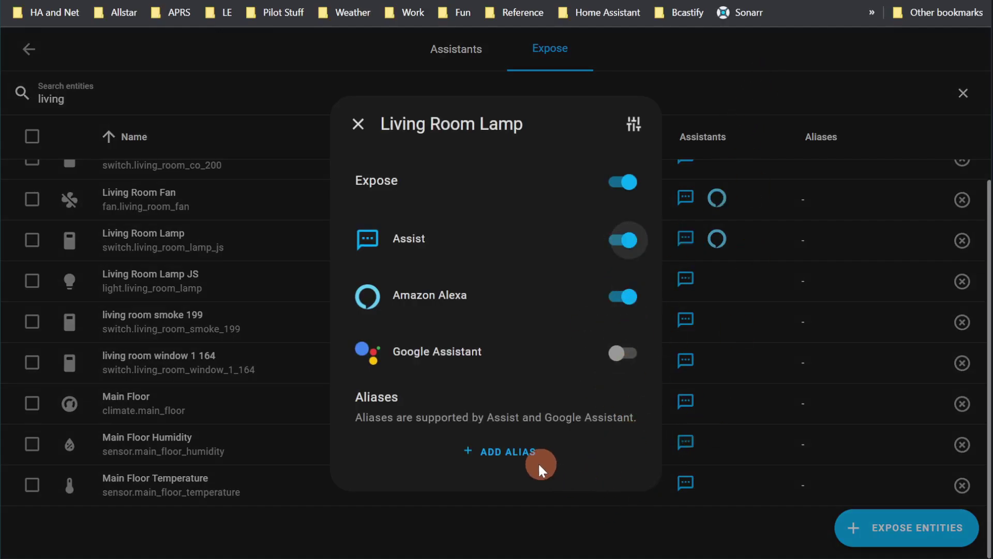
left_click(809, 70)
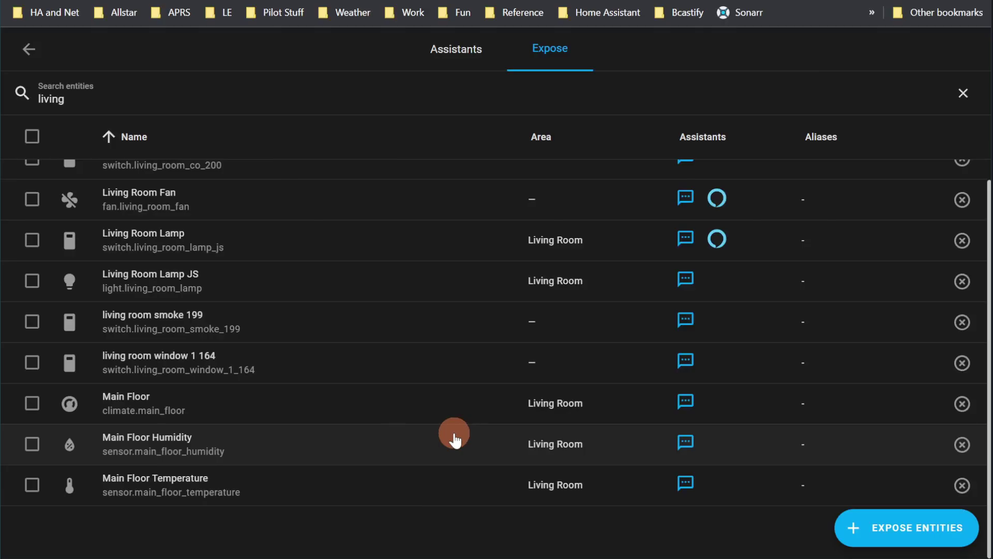